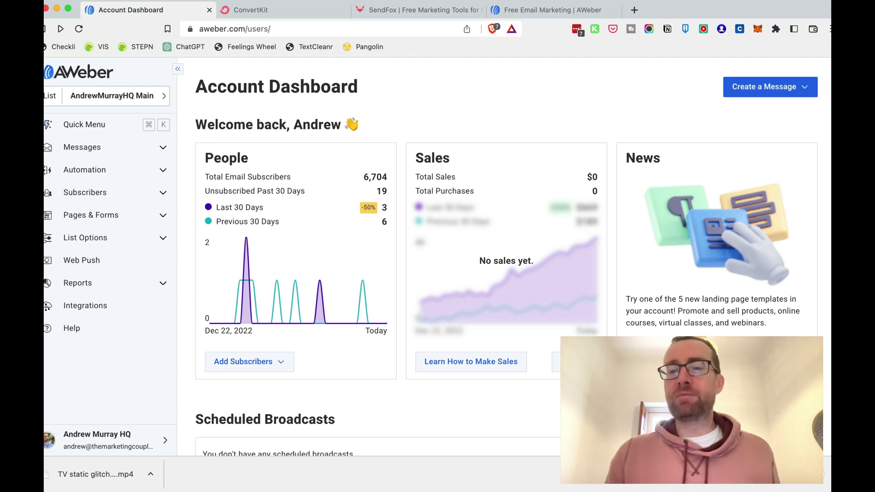
Dismiss the downloads bar and review the account dashboard's subscriber, sales and broadcast sections.
click(829, 475)
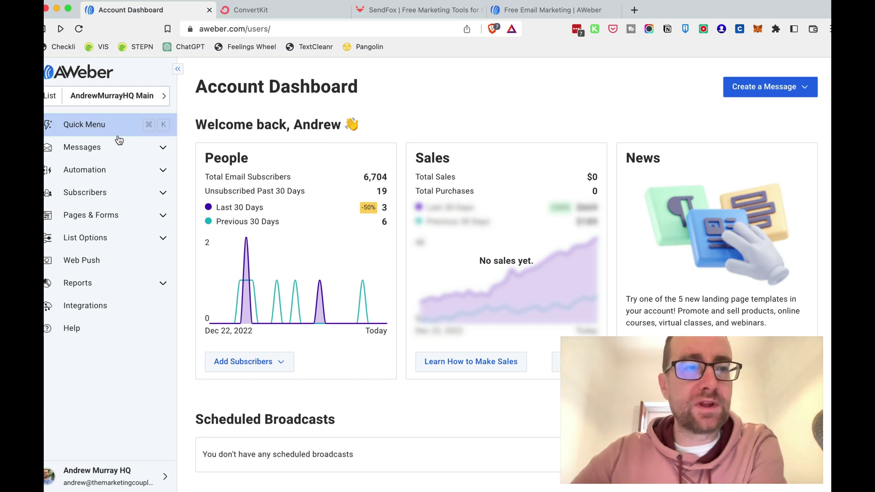
scroll(223, 216, down, 5)
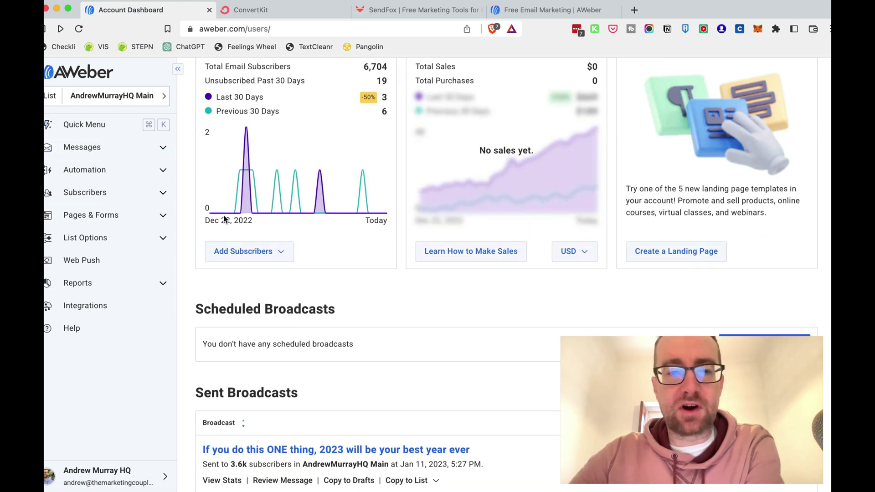
scroll(223, 215, up, 5)
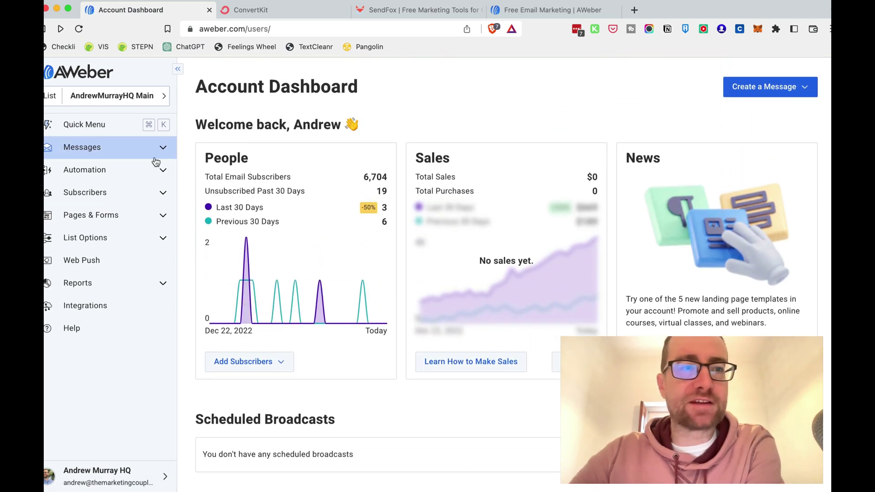
Delete the "Insert Your Subject Here" draft from the message drafts.
click(111, 156)
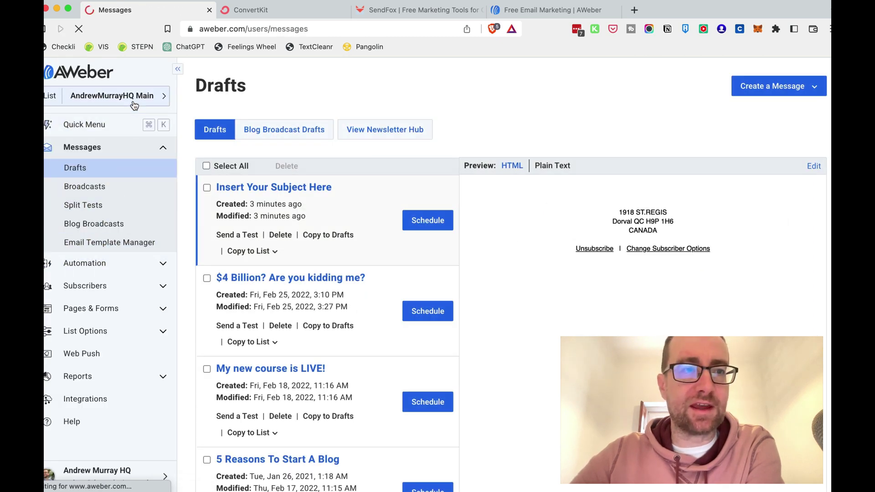
scroll(245, 280, down, 3)
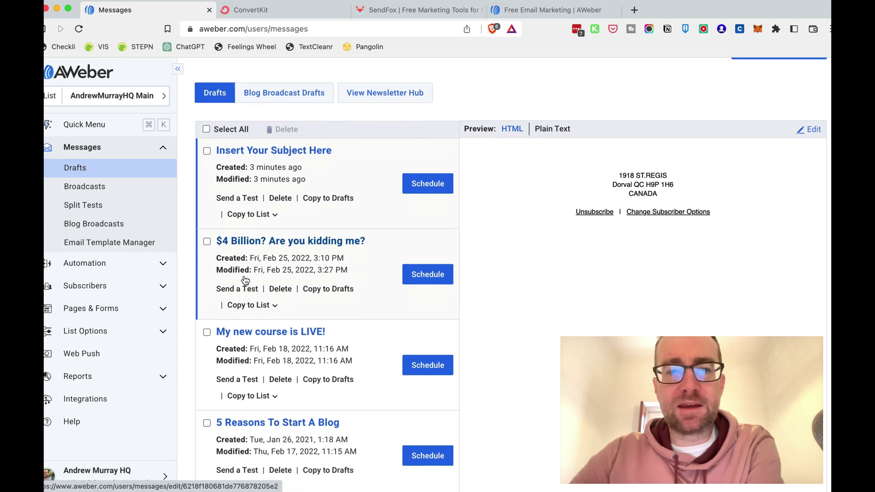
scroll(245, 280, up, 3)
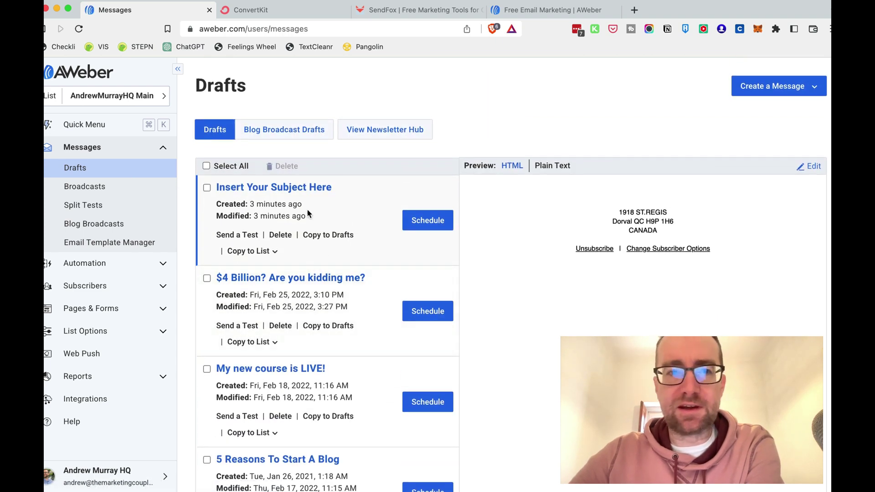
click(280, 235)
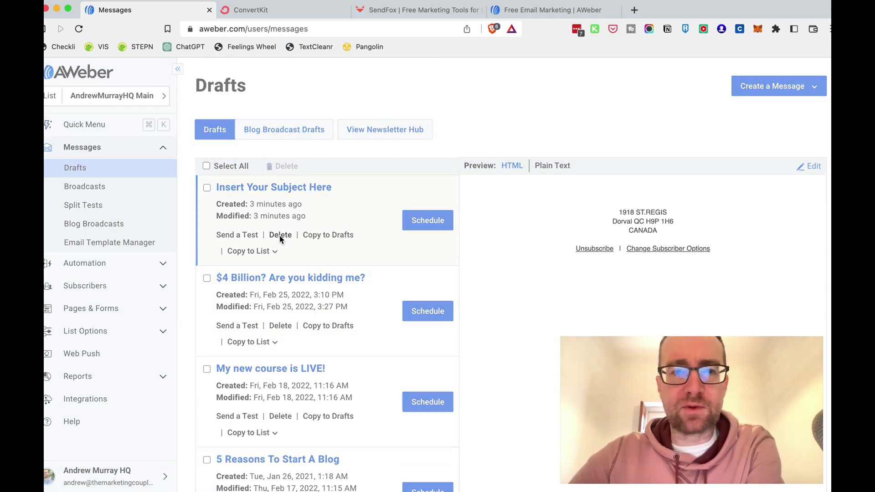
click(537, 201)
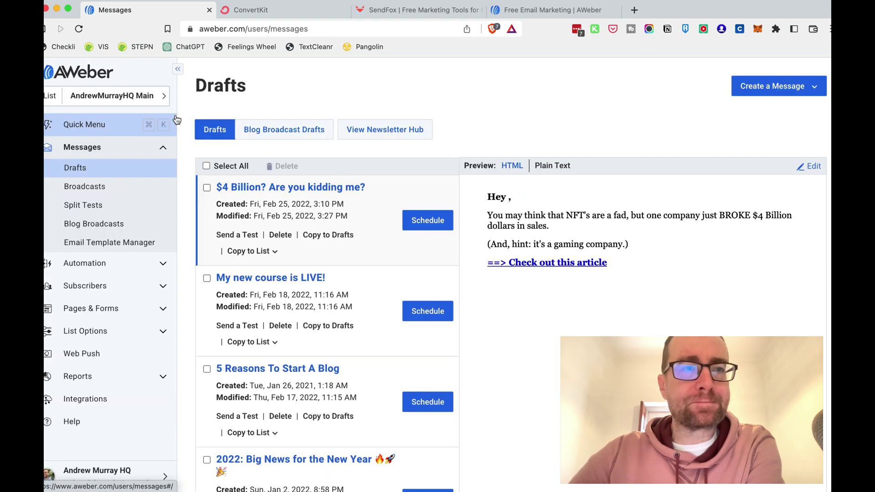
Browse the account's available mailing lists and the options for creating or managing lists.
click(123, 97)
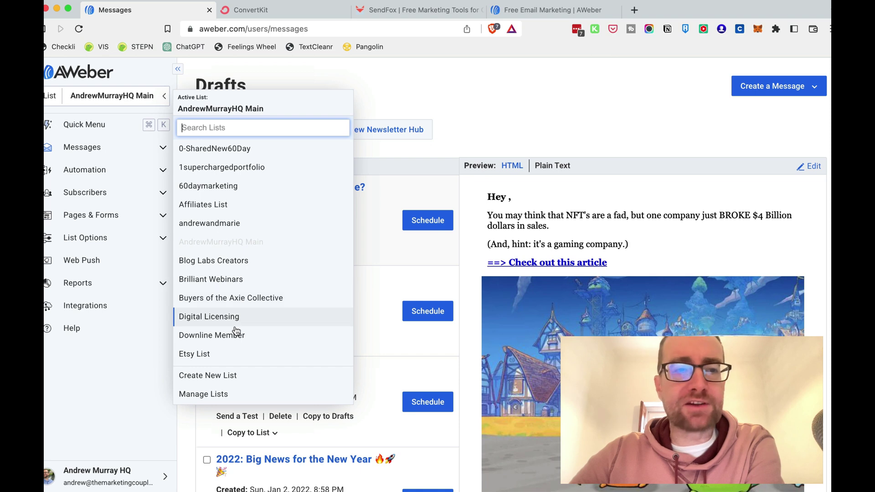
scroll(237, 185, down, 2)
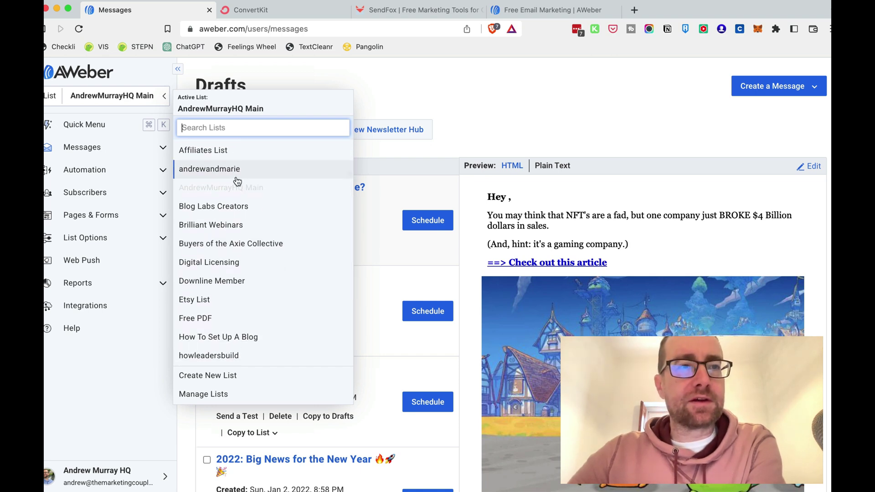
scroll(236, 179, up, 3)
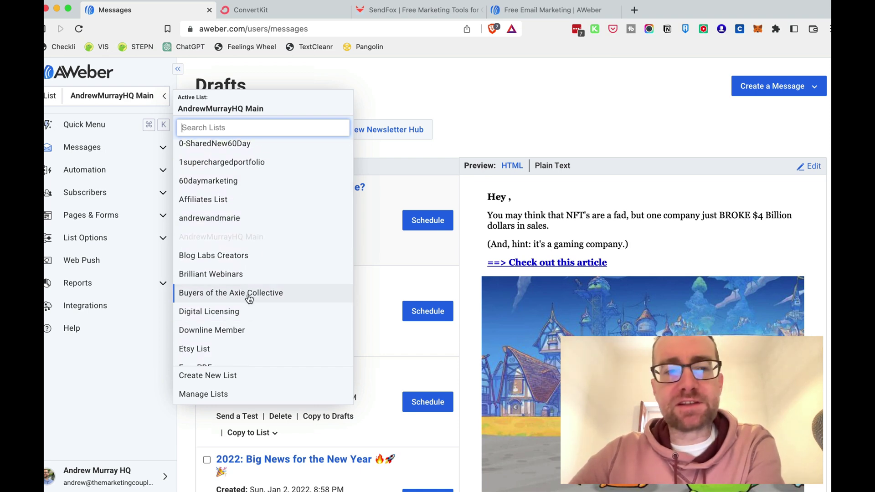
scroll(246, 272, down, 3)
scroll(246, 270, down, 1)
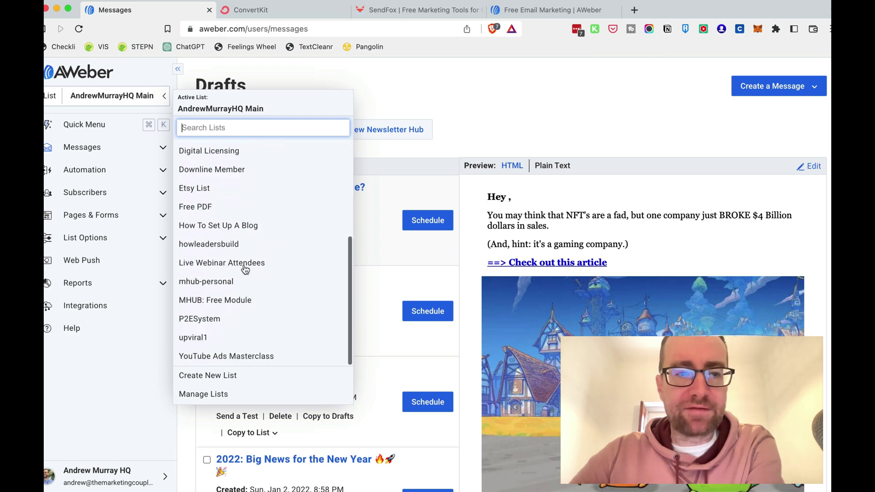
click(218, 379)
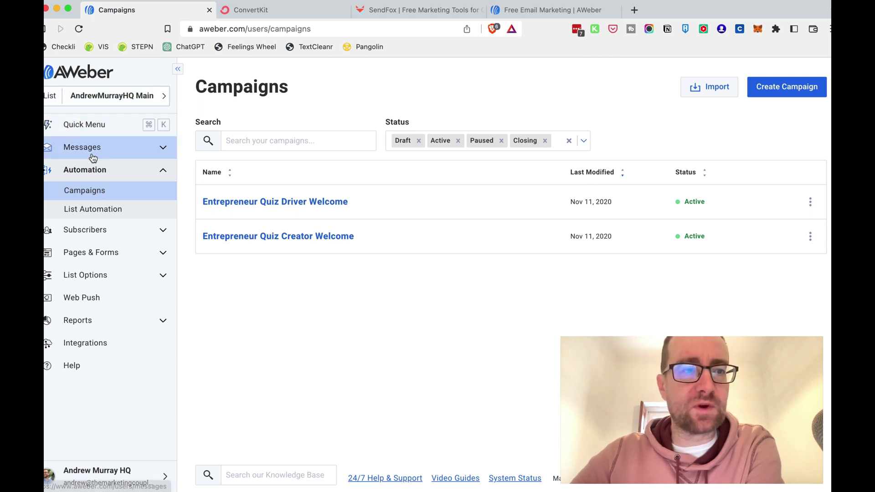
Open the sign up forms and start a new form for the website.
click(154, 153)
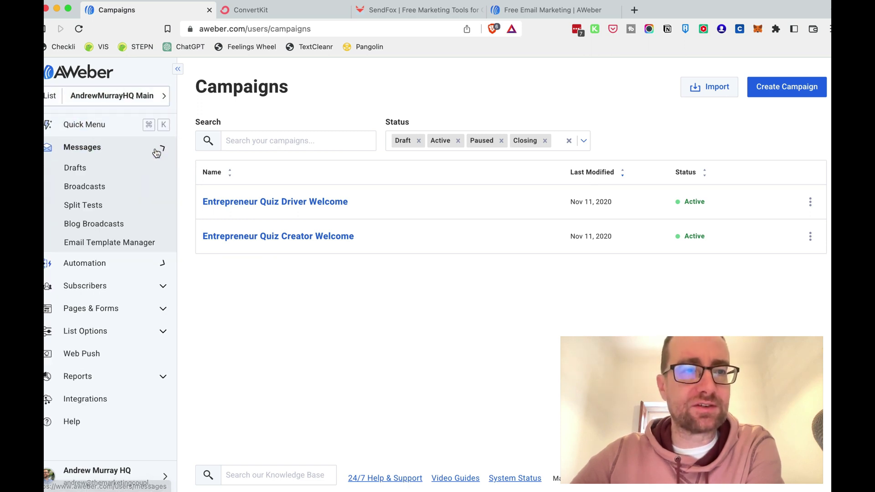
click(136, 308)
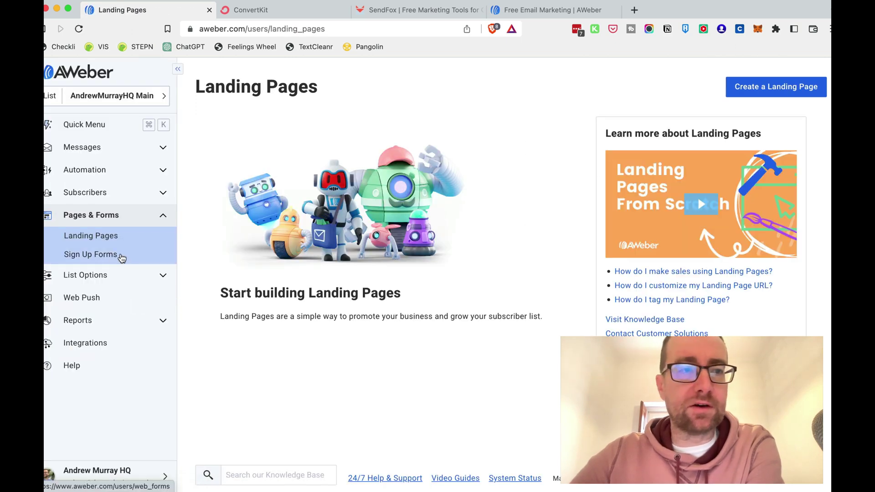
click(107, 256)
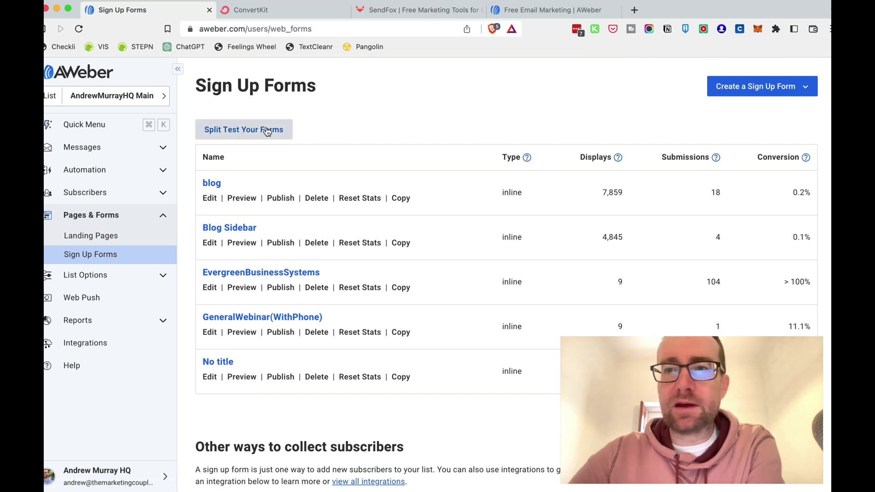
click(744, 89)
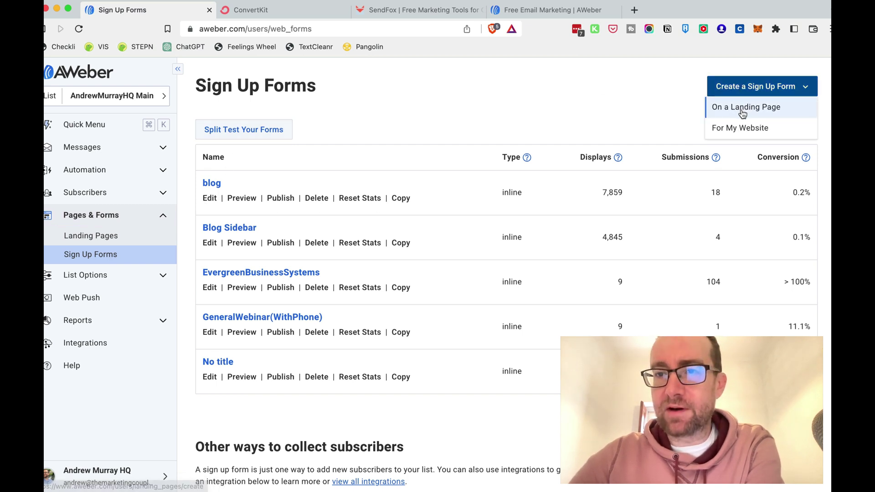
click(737, 127)
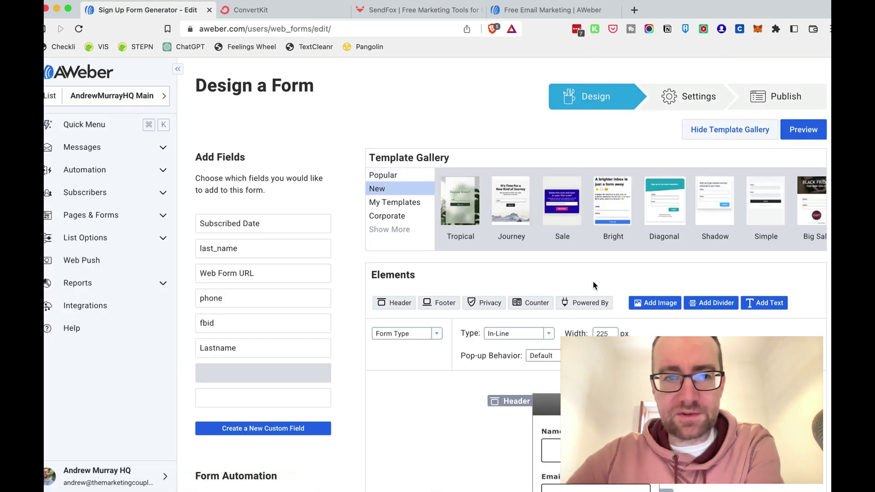
Apply the Sale template to the sign up form and examine the Form Automation tags field.
scroll(588, 256, down, 5)
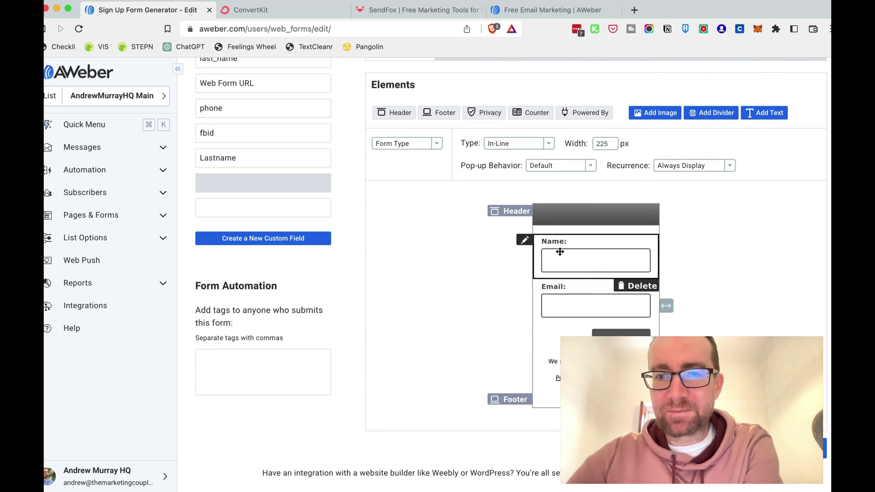
scroll(565, 205, up, 4)
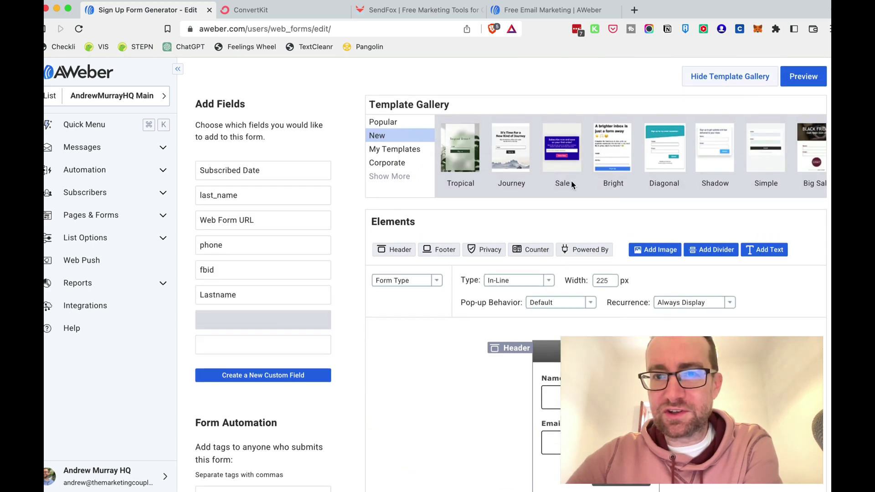
click(560, 159)
click(392, 365)
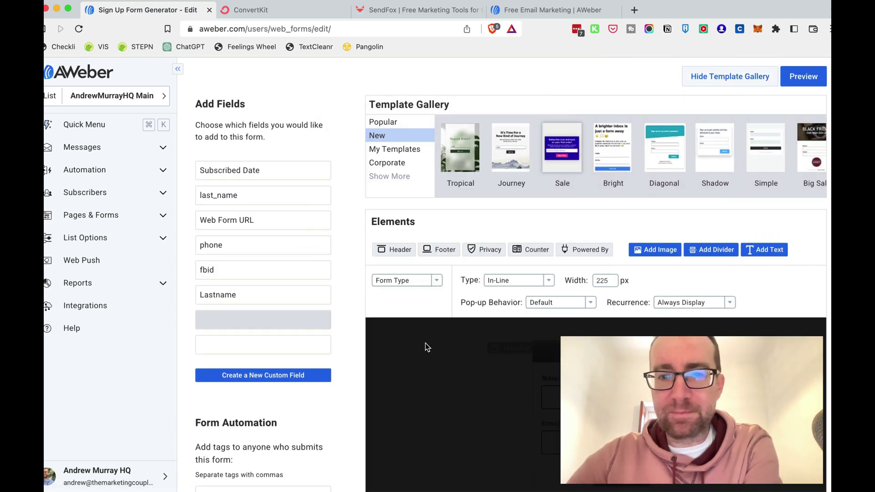
scroll(488, 327, down, 3)
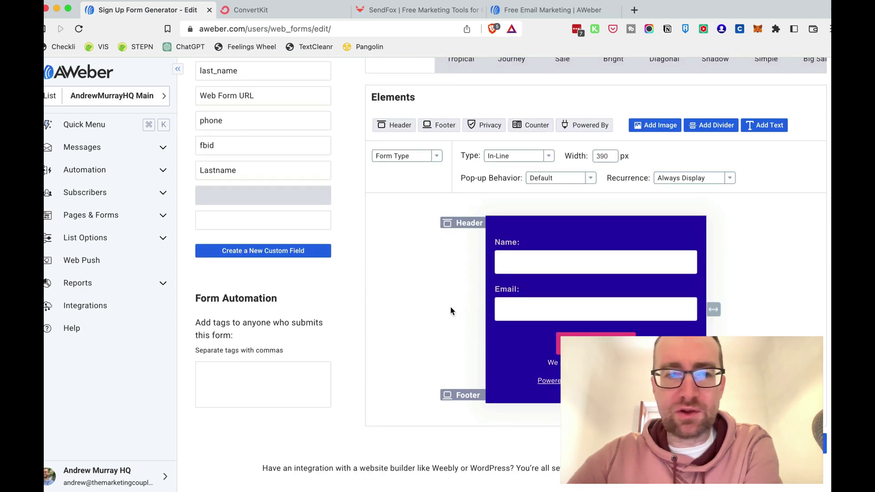
click(236, 376)
scroll(354, 357, up, 2)
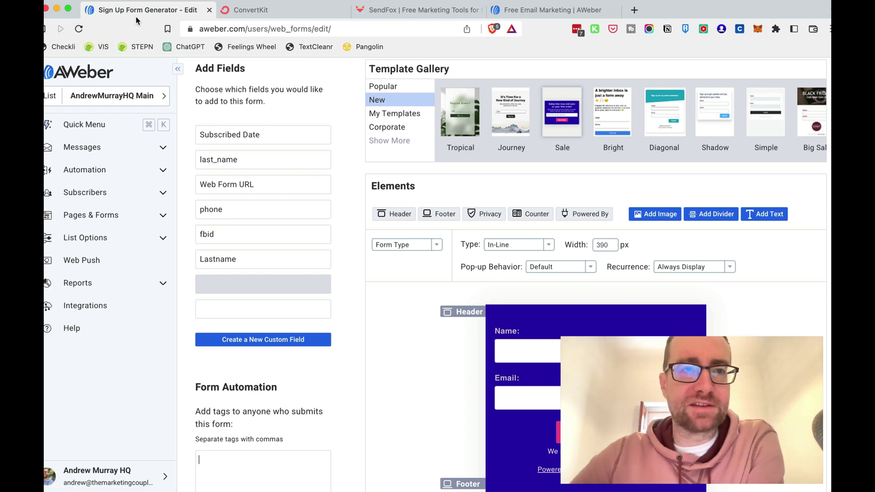
Switch to ConvertKit, open its dashboard and review the revenue, new subscribers, engagement scoring and top forms.
click(247, 9)
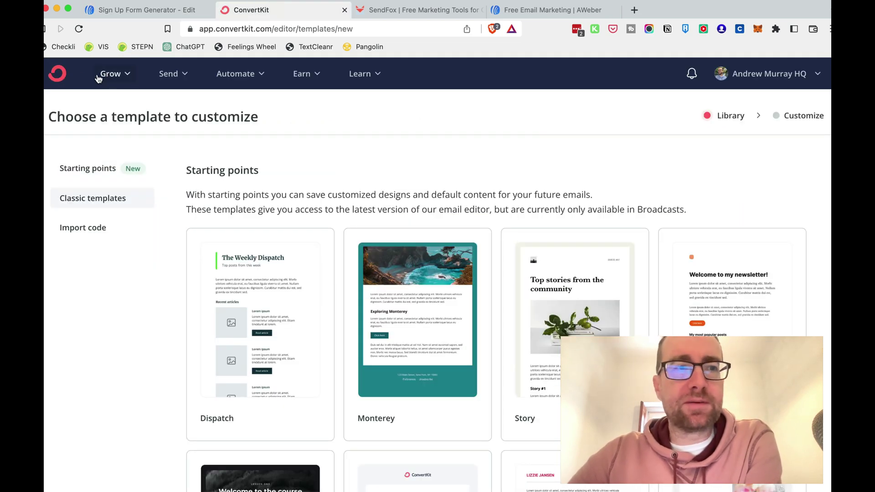
click(60, 76)
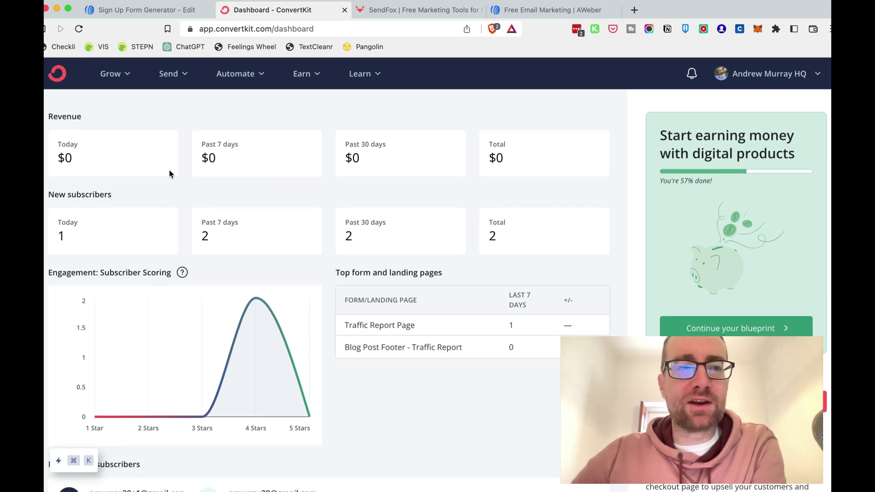
scroll(170, 174, down, 1)
scroll(169, 173, down, 1)
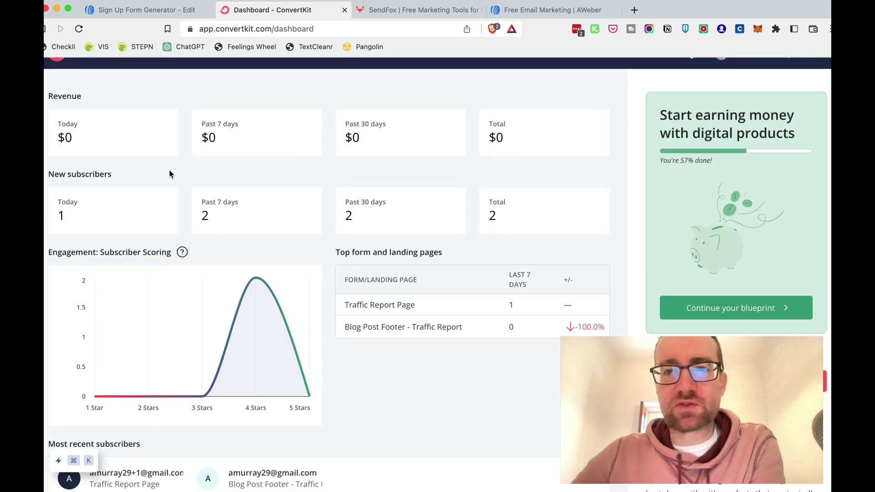
scroll(169, 173, up, 2)
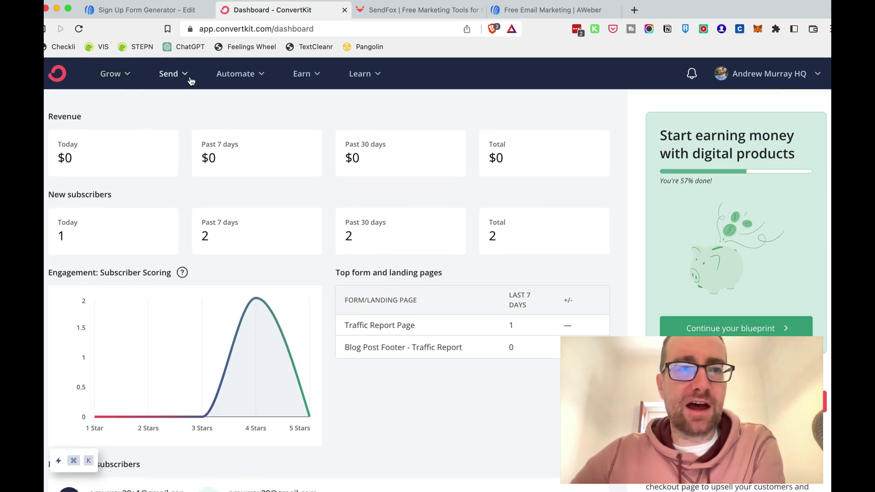
scroll(127, 194, down, 5)
scroll(127, 194, up, 2)
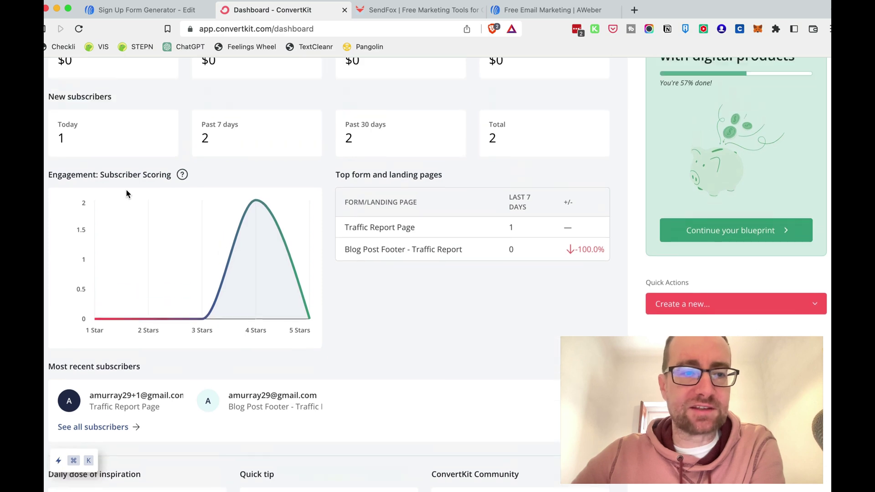
scroll(359, 309, down, 4)
scroll(359, 309, up, 5)
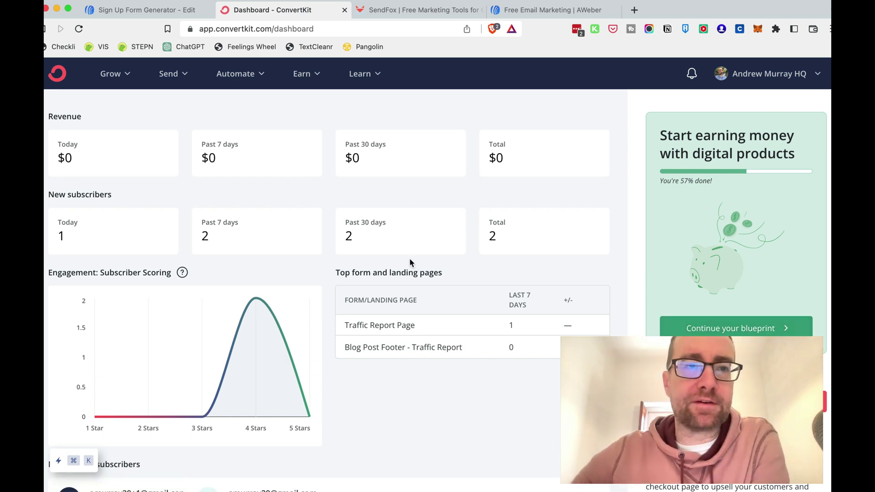
Open the Subscribers page and review its growth chart, lifetime totals and confirmed subscribers.
click(127, 76)
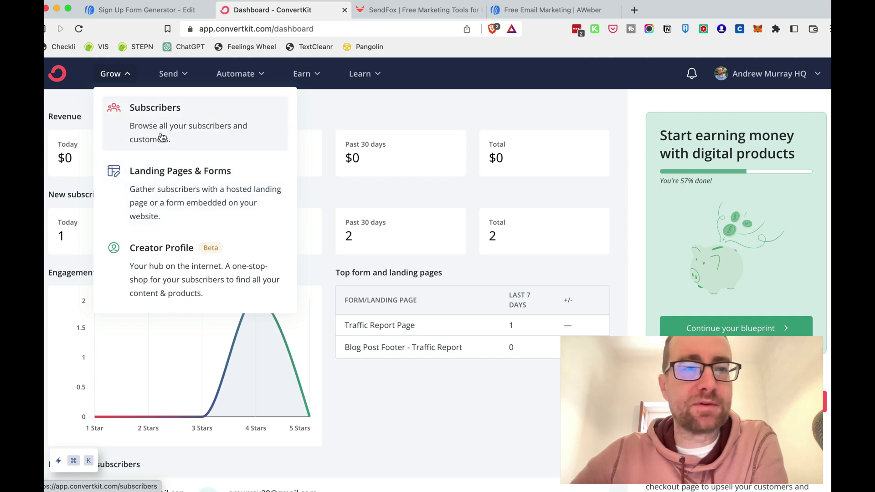
click(164, 119)
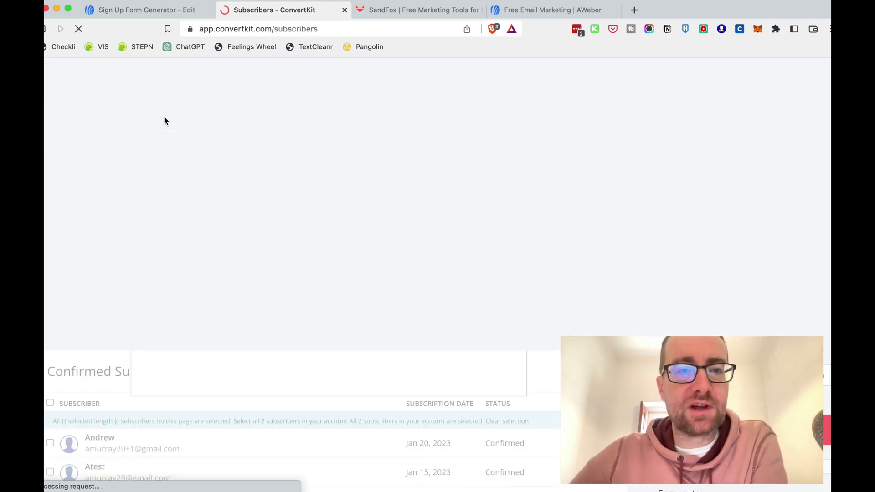
scroll(196, 237, down, 5)
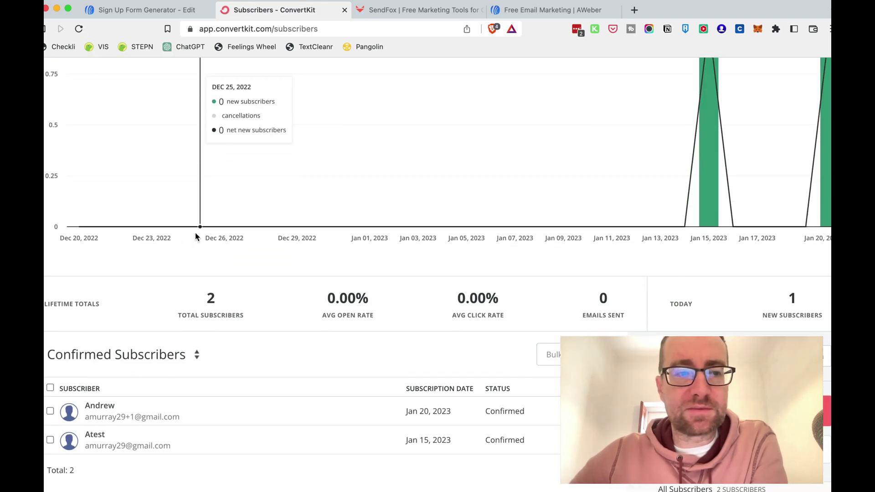
scroll(196, 236, down, 3)
scroll(196, 234, up, 6)
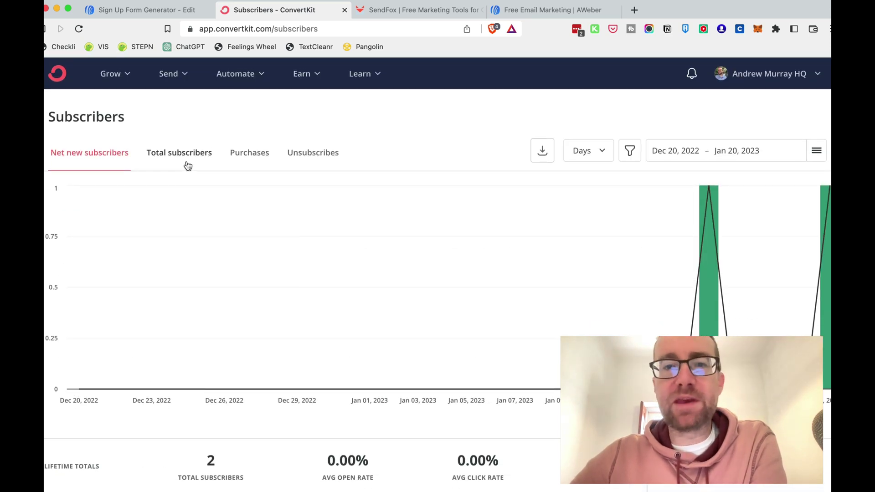
Open Landing Pages & Forms and review the signup chart and existing forms.
click(127, 77)
click(145, 170)
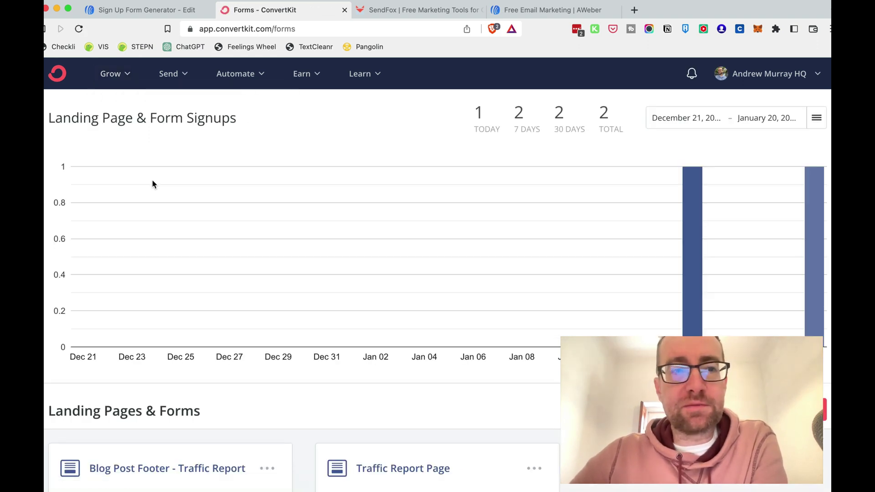
scroll(173, 211, down, 3)
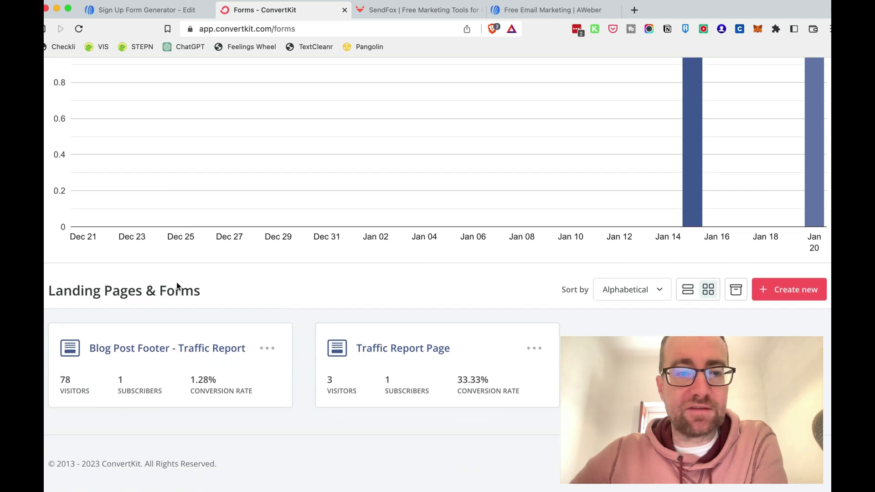
Open the "Blog Post Footer - Traffic Report" form in the editor and review its layout, fields and style settings.
click(177, 349)
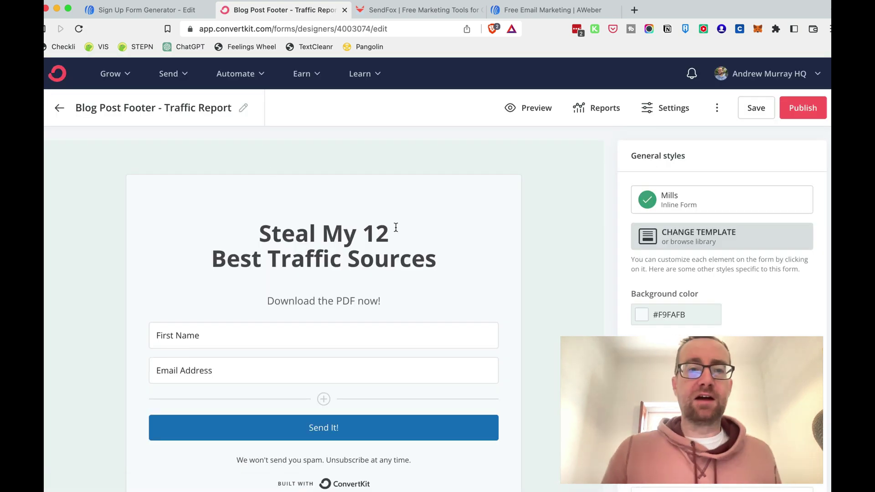
scroll(395, 228, down, 3)
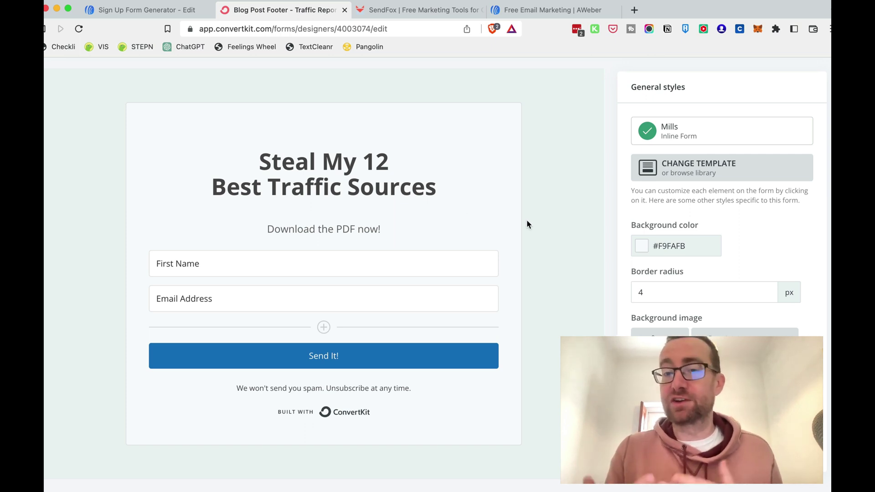
scroll(527, 220, down, 2)
scroll(527, 220, up, 5)
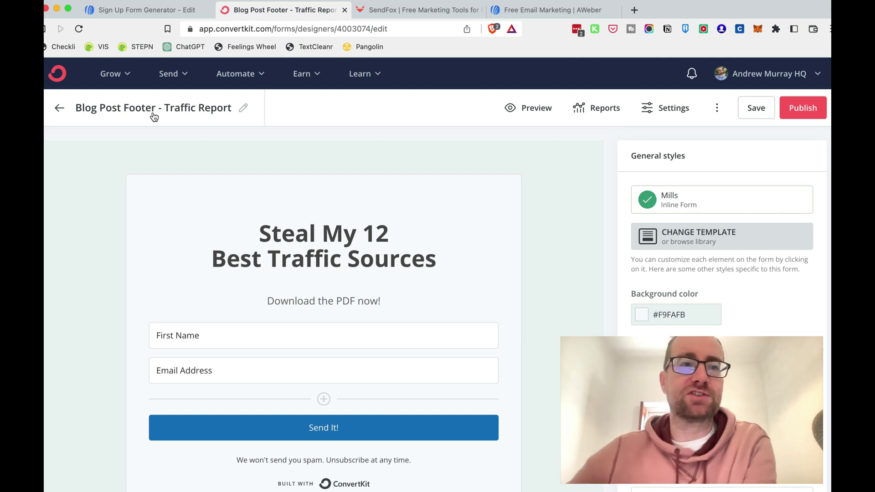
Create a new broadcast in ConvertKit using the Text only template.
click(165, 83)
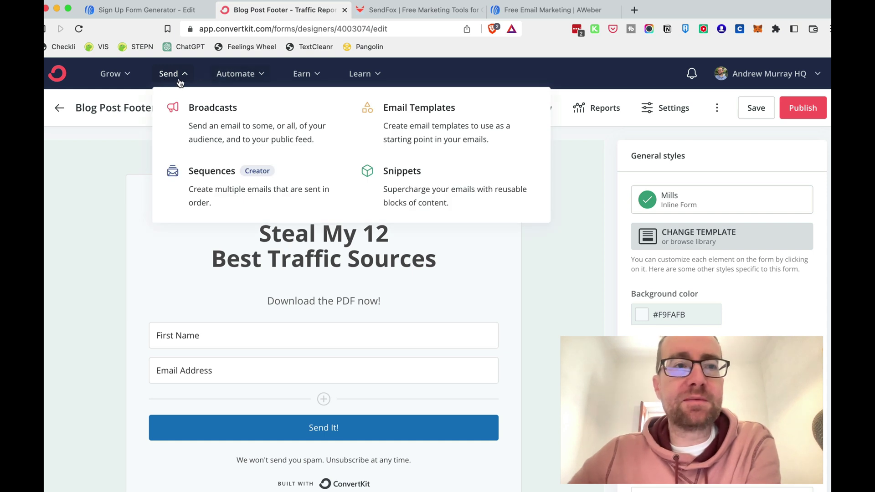
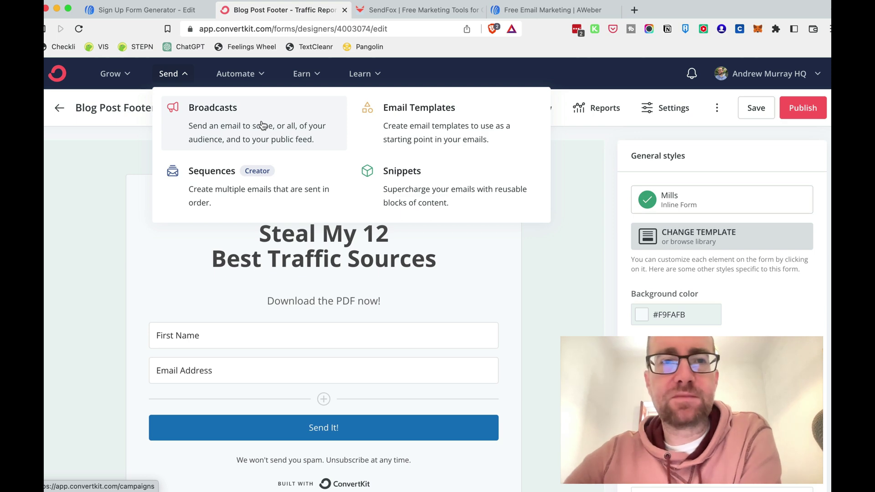
click(263, 124)
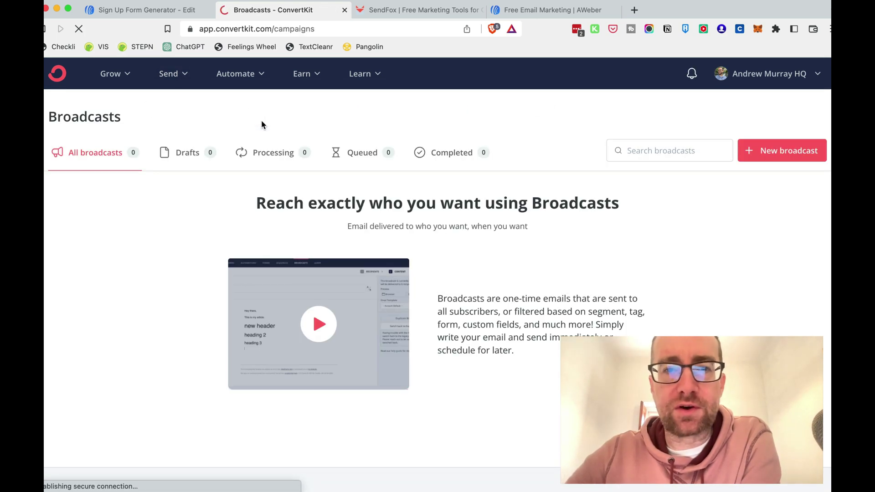
click(793, 155)
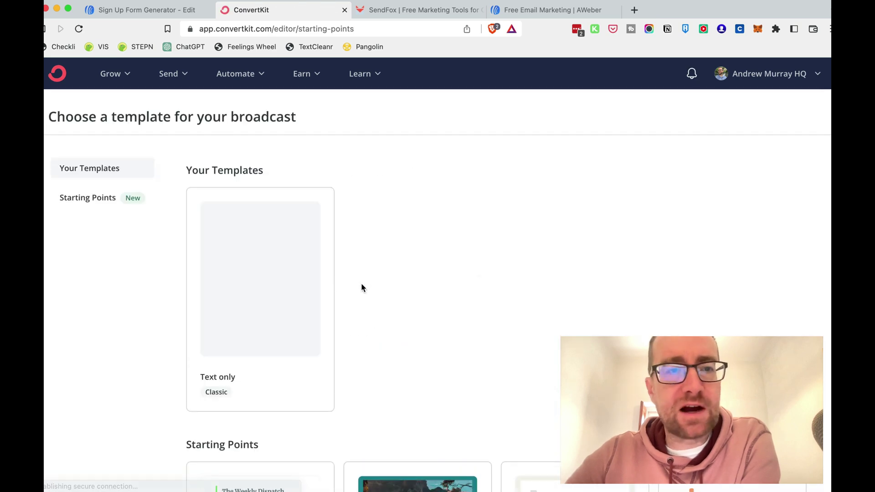
scroll(327, 285, down, 5)
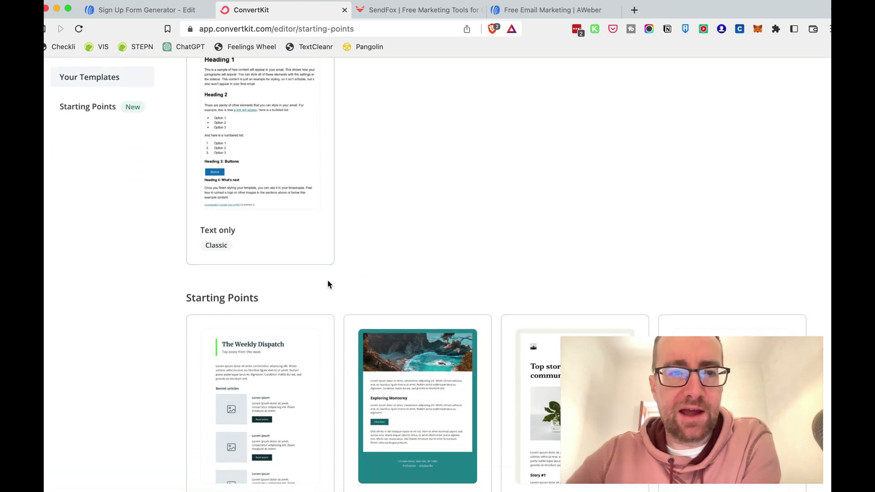
scroll(327, 285, up, 5)
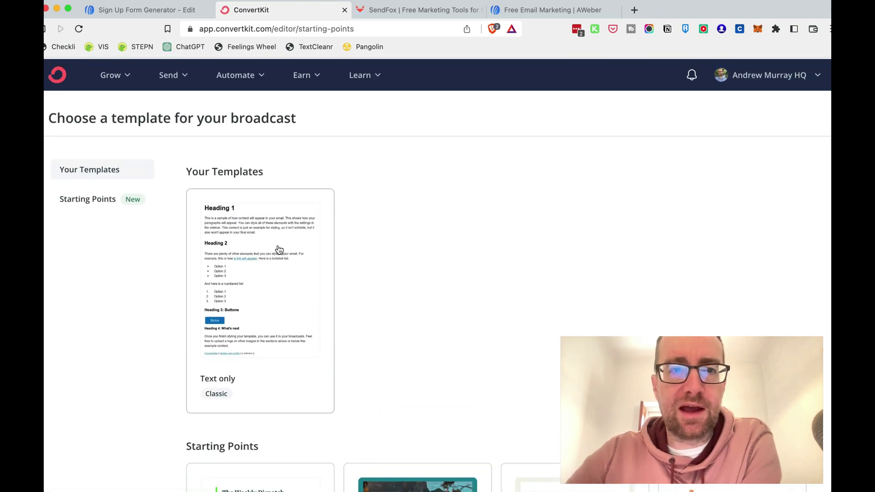
click(263, 250)
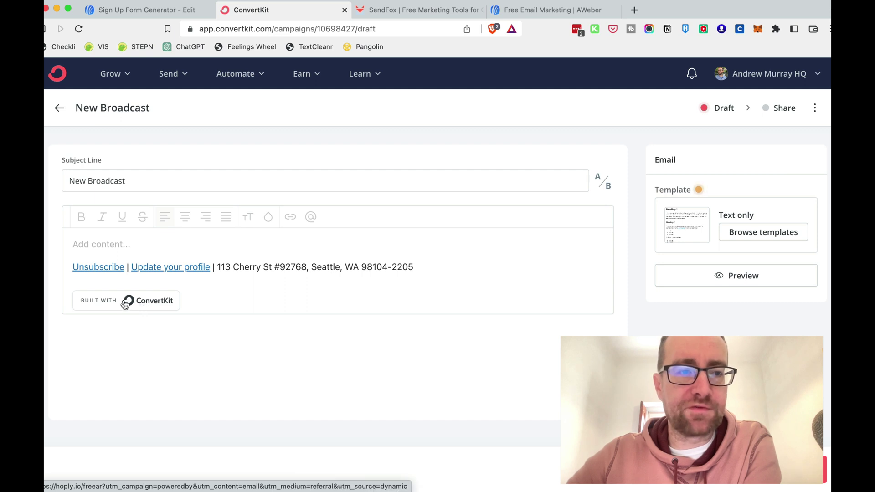
Insert the "Subscriber tags conditional" personalization into the broadcast's body.
click(147, 245)
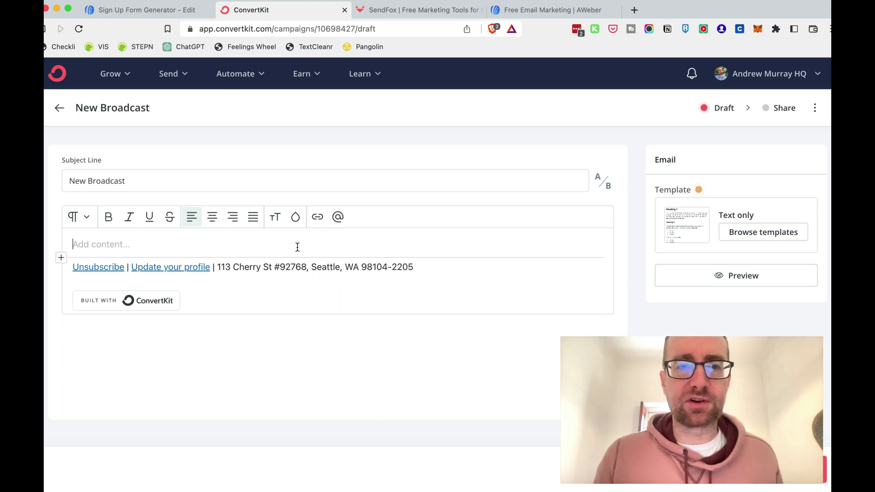
click(338, 218)
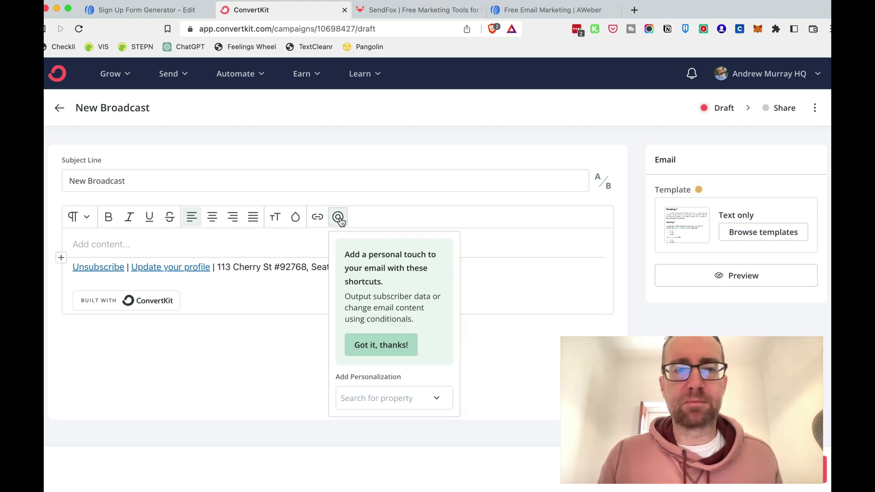
click(387, 399)
scroll(388, 399, down, 1)
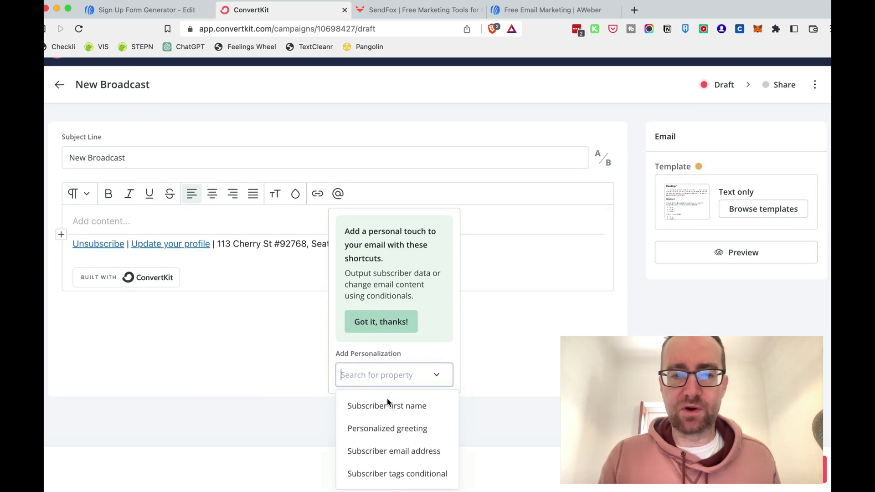
click(390, 475)
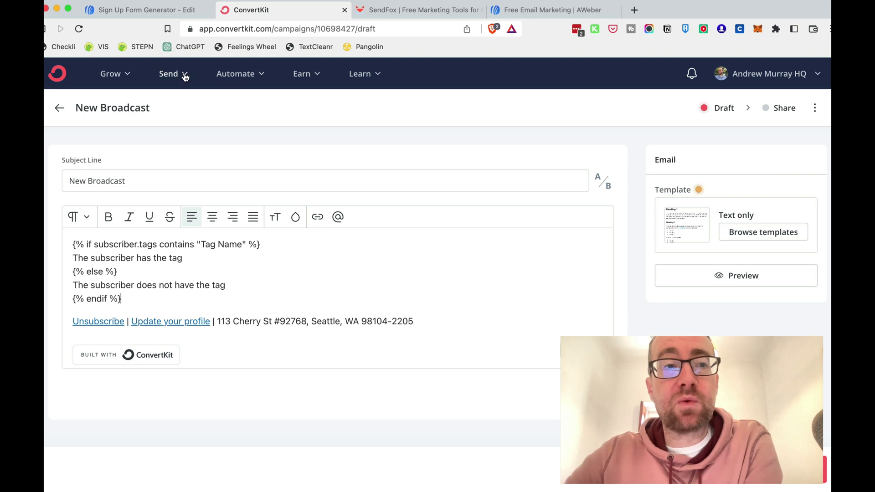
View ConvertKit's automation options, and switch to AWeber's free email marketing page to review the free plan's features.
click(247, 77)
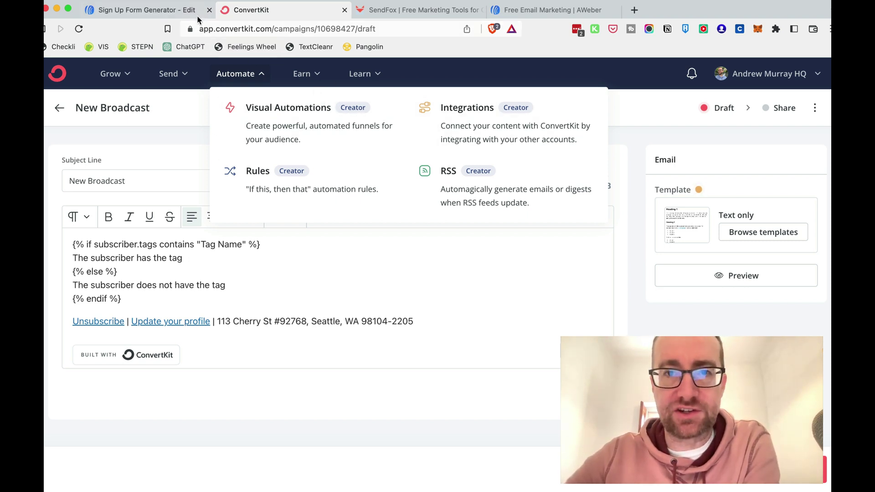
click(532, 12)
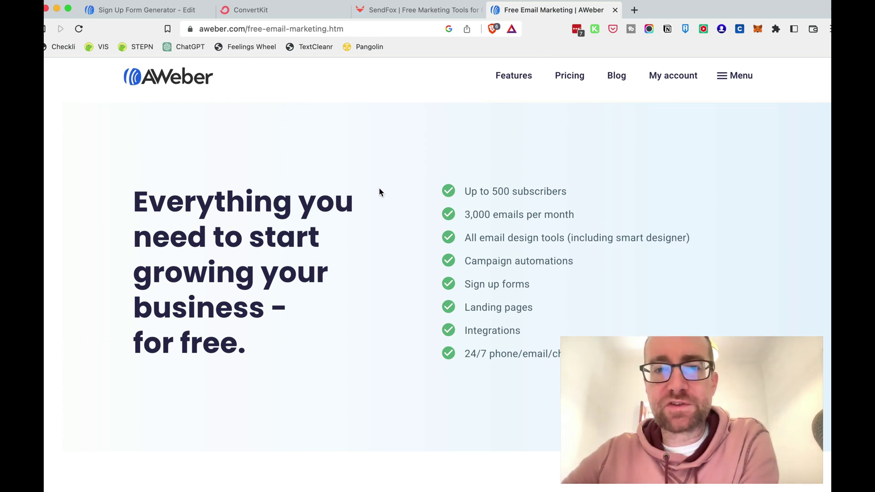
scroll(399, 172, down, 2)
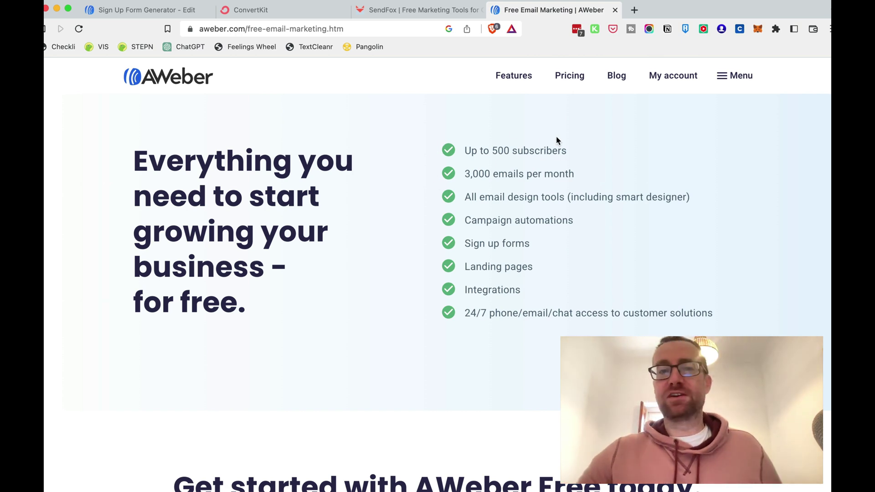
scroll(556, 223, down, 1)
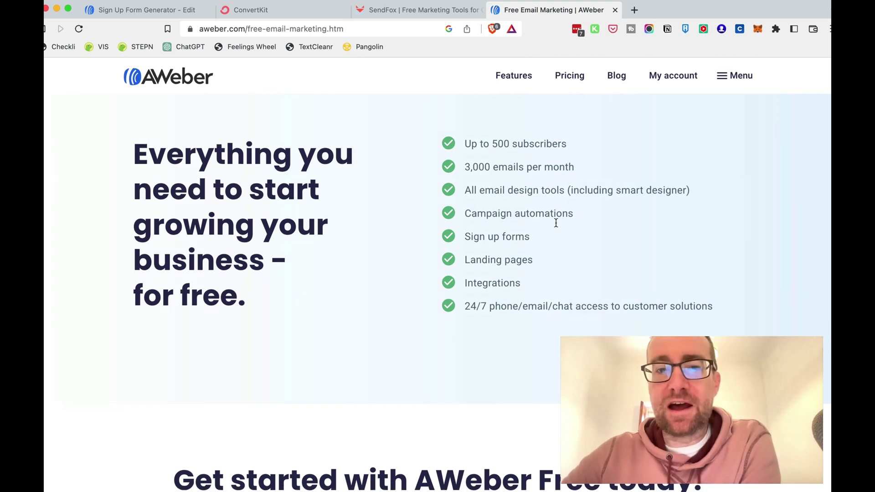
scroll(556, 223, down, 5)
scroll(556, 223, up, 10)
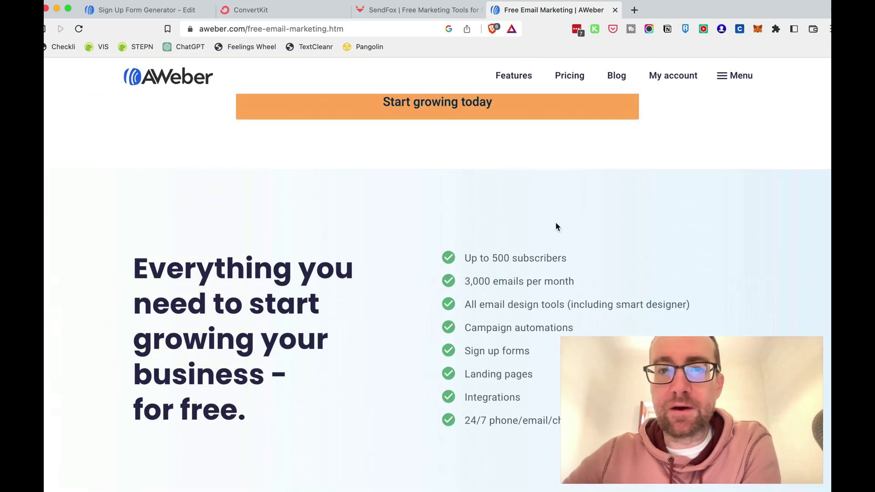
Open AWeber's pricing page and compare the features and subscriber-based pricing of the Free and Pro plans.
click(578, 76)
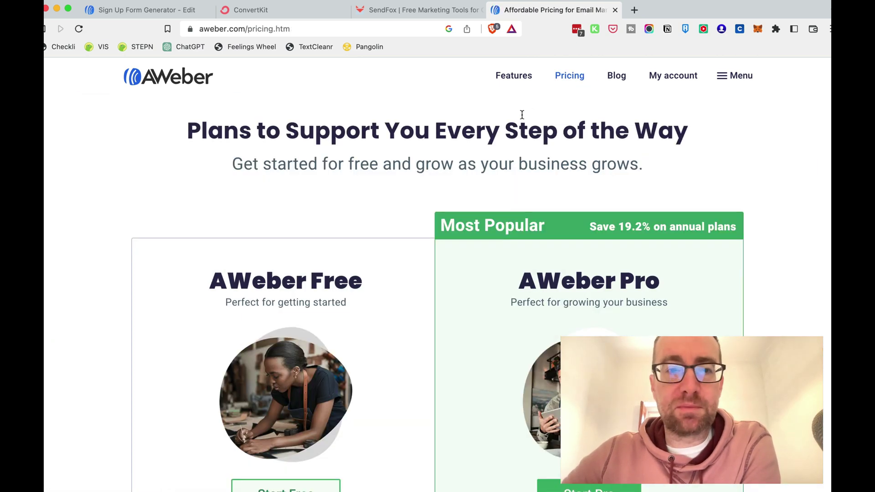
scroll(504, 239, down, 8)
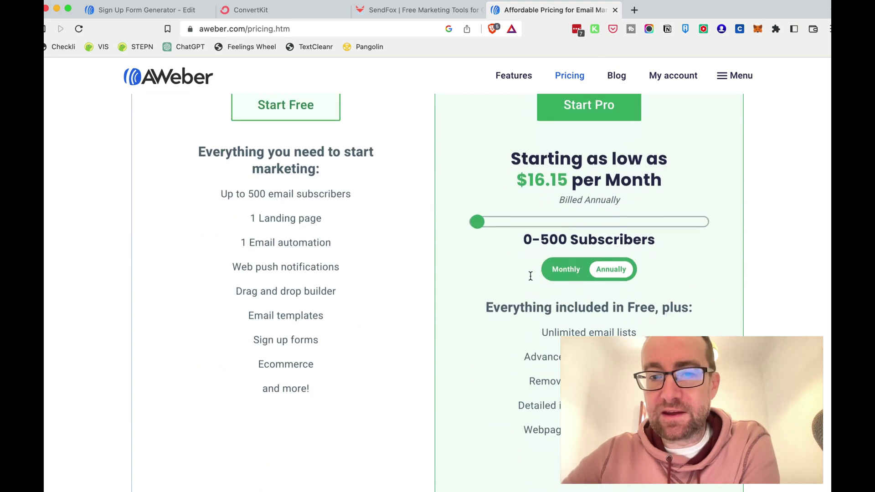
scroll(531, 276, down, 1)
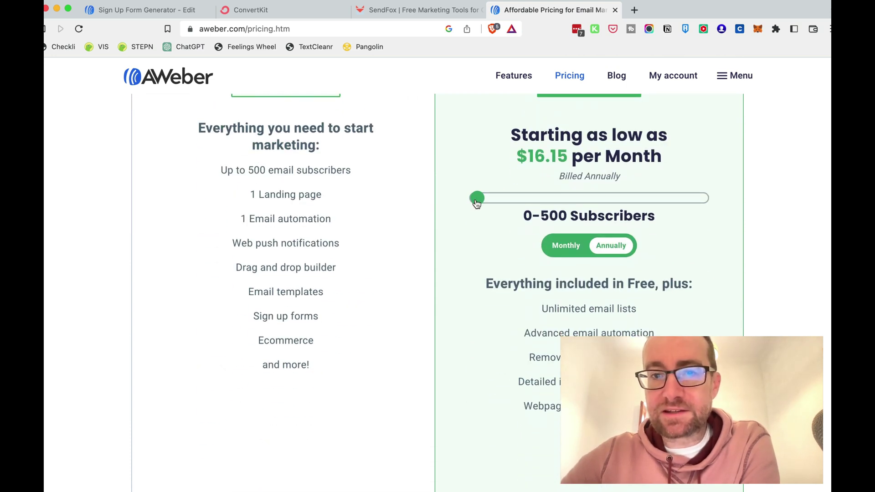
mouse_move(477, 203)
mouse_down()
mouse_move(494, 202)
mouse_move(472, 206)
mouse_up()
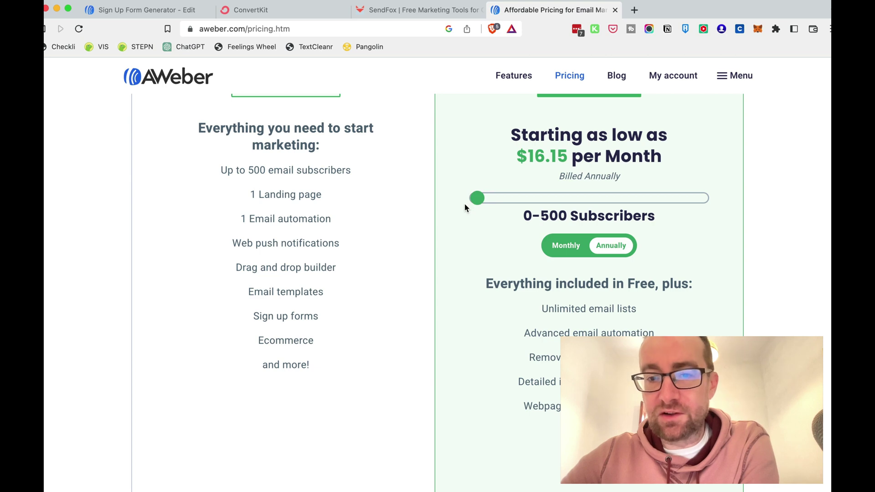
scroll(465, 208, down, 5)
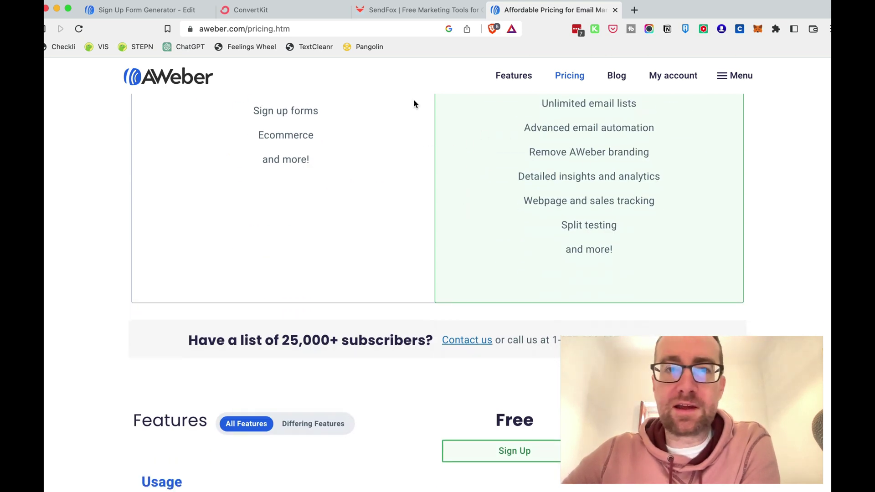
Return to ConvertKit, start a new tip jar and examine its name field and product type choices.
click(321, 10)
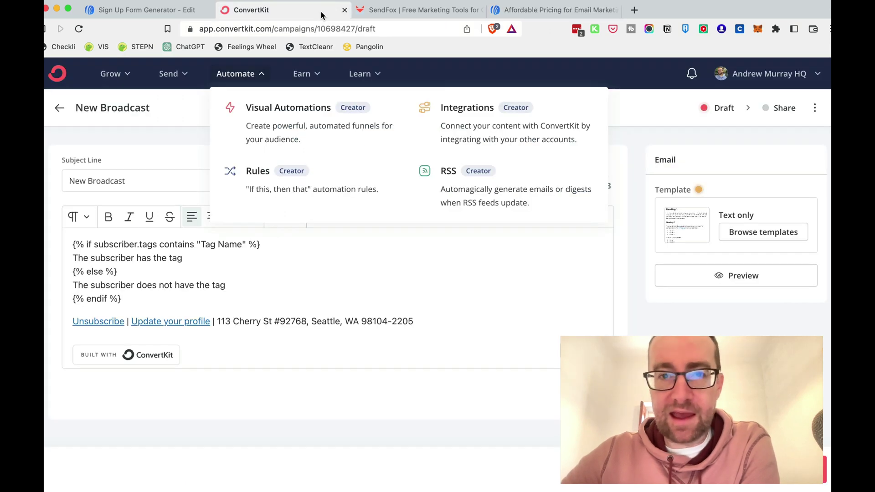
click(313, 78)
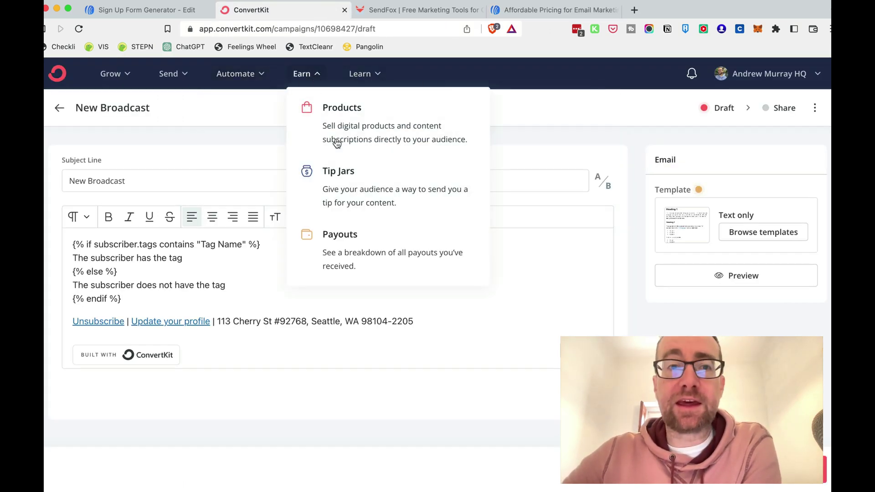
click(346, 170)
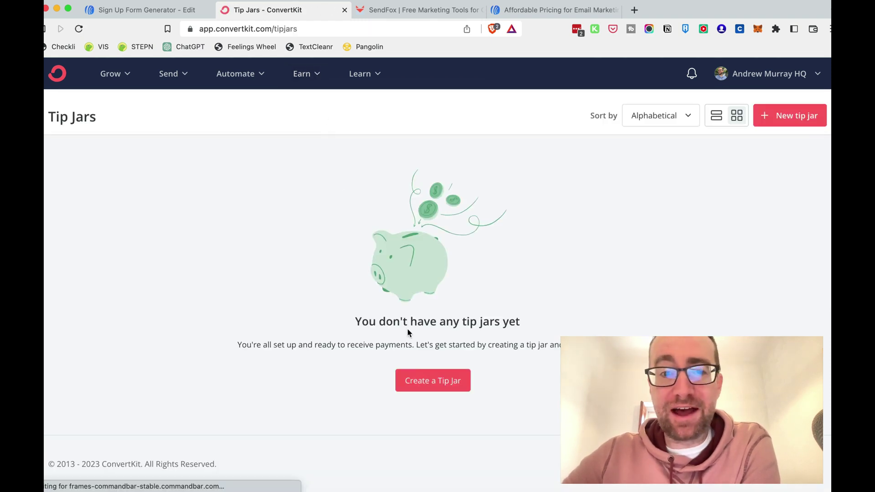
click(433, 375)
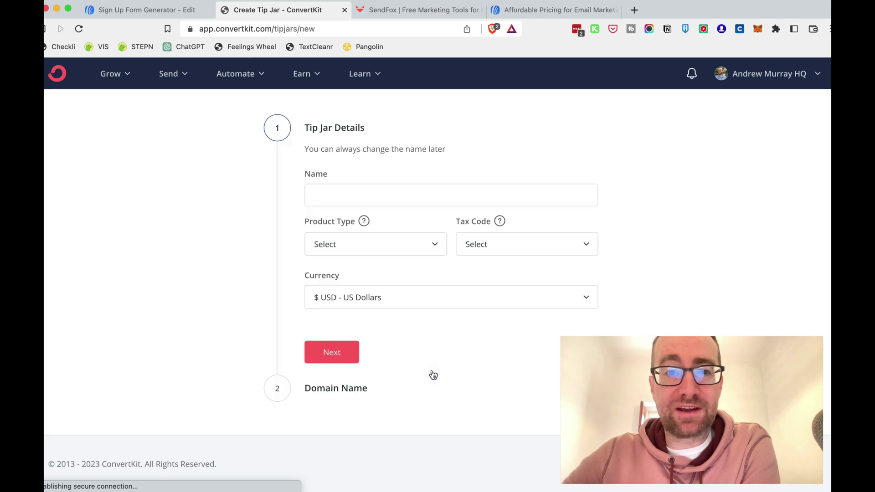
click(370, 198)
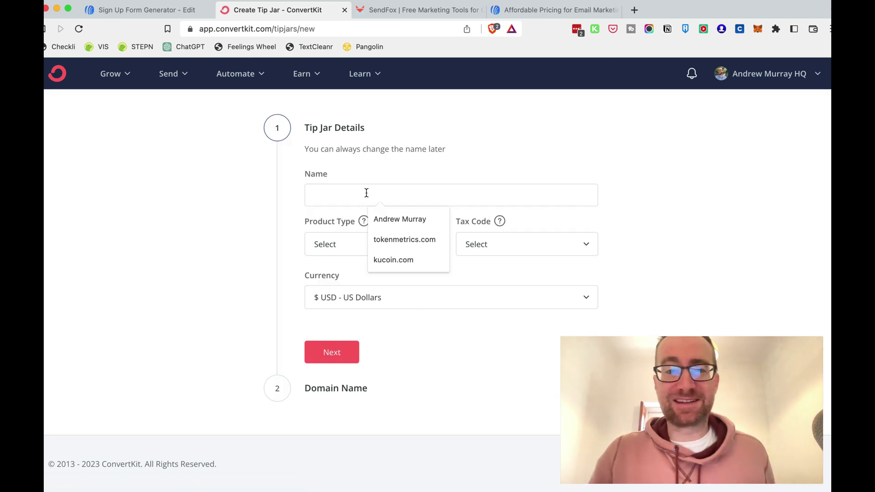
click(344, 247)
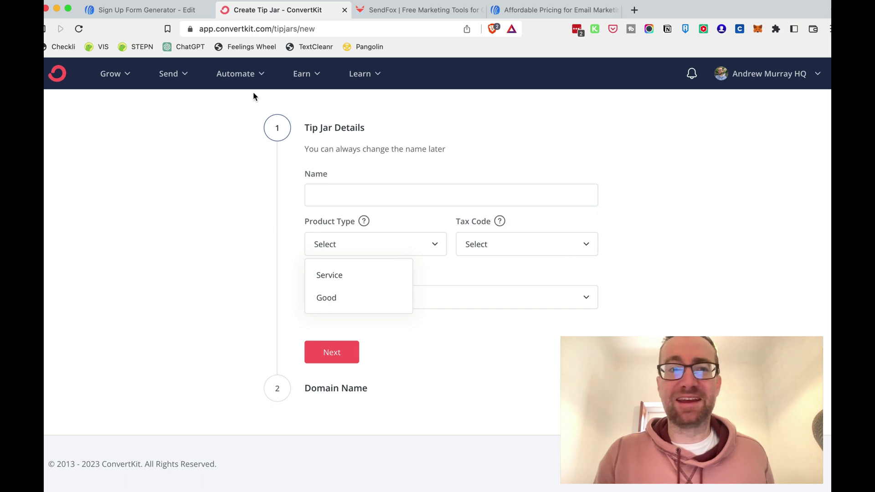
Open ConvertKit's products, edit the personal coaching session product and view its product title styles.
click(303, 74)
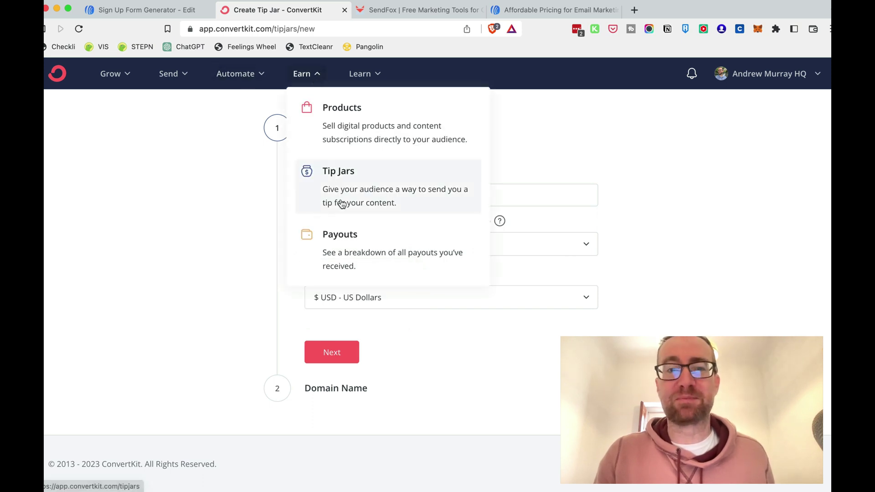
click(342, 147)
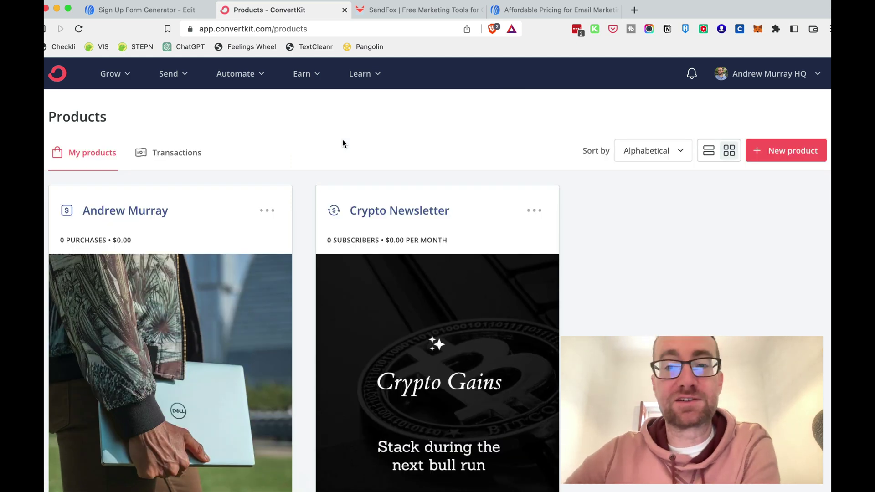
scroll(344, 143, down, 2)
click(267, 170)
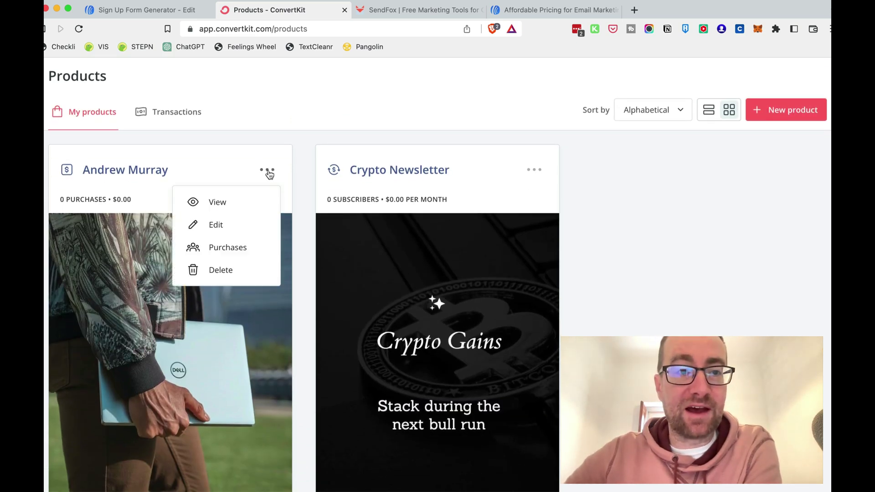
click(219, 224)
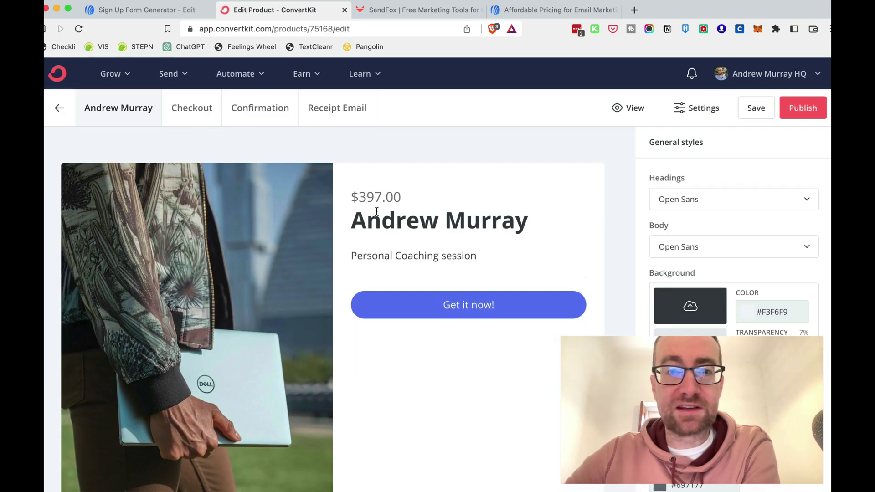
click(380, 221)
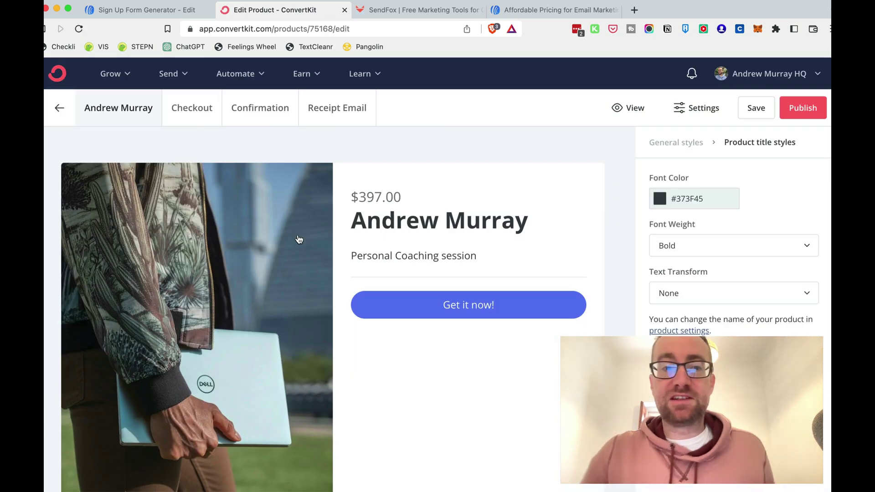
Append "Coaching" to the end of the coaching product's title.
click(419, 219)
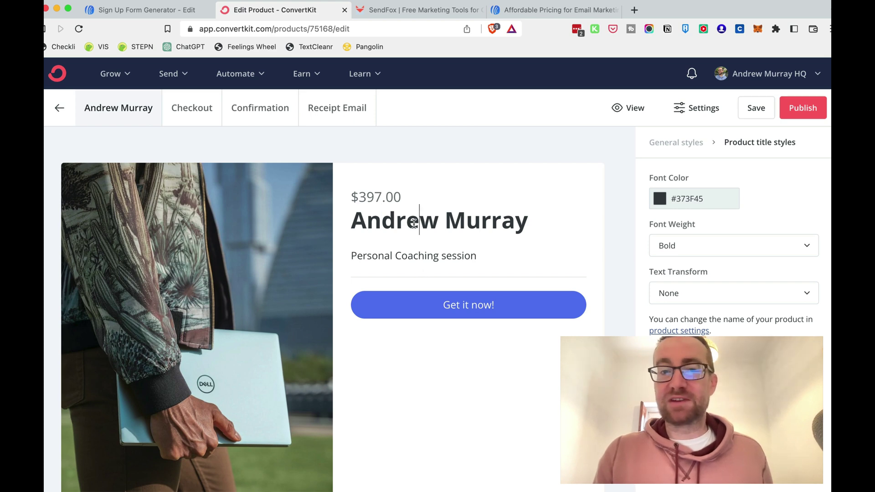
click(531, 223)
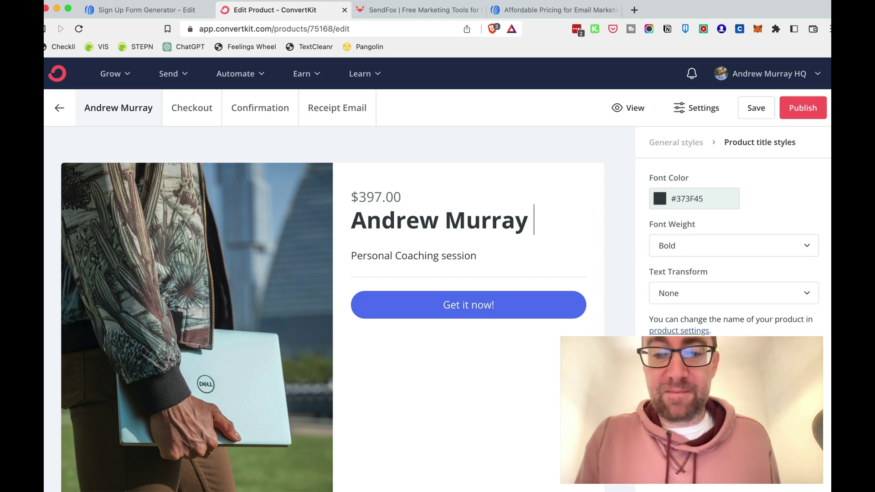
text(Coaching session)
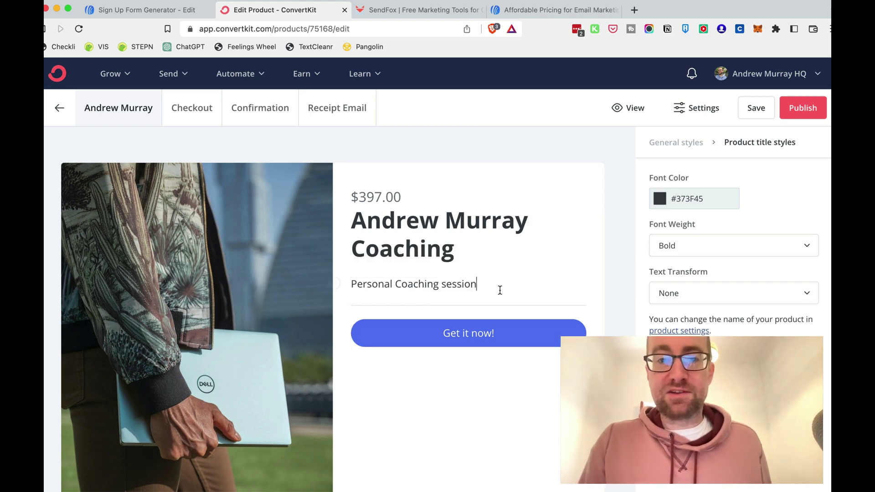
End the product description with a period and add a new line reading "Mini-description".
text(.)
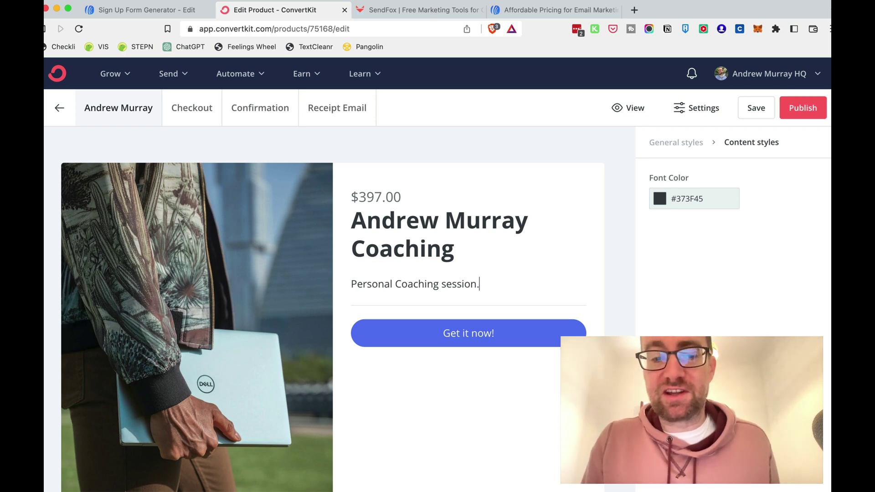
key(Return)
text(T)
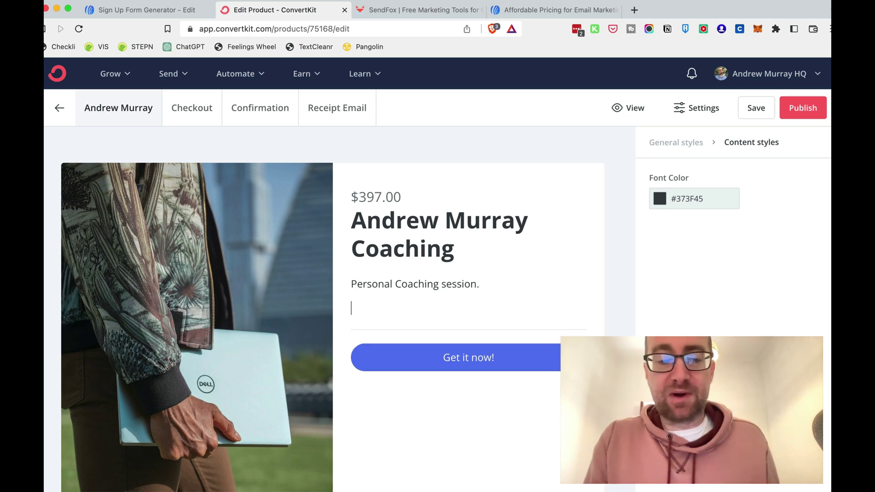
text(Mini-)
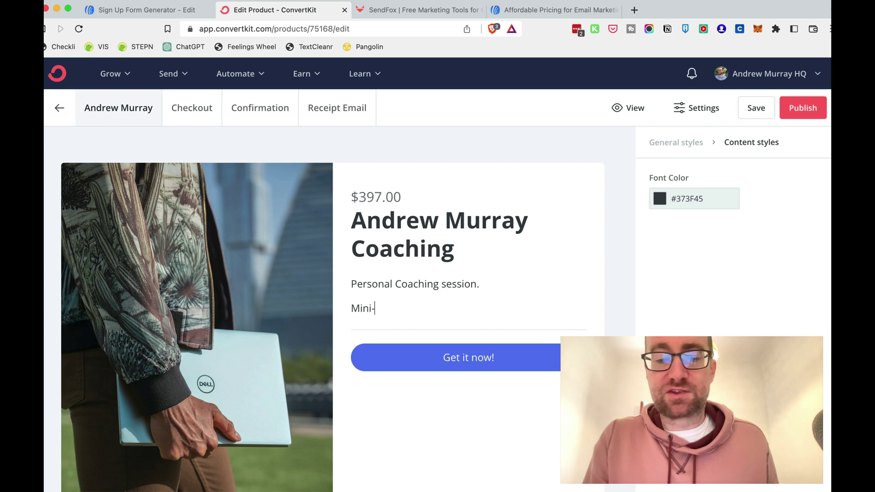
text(description)
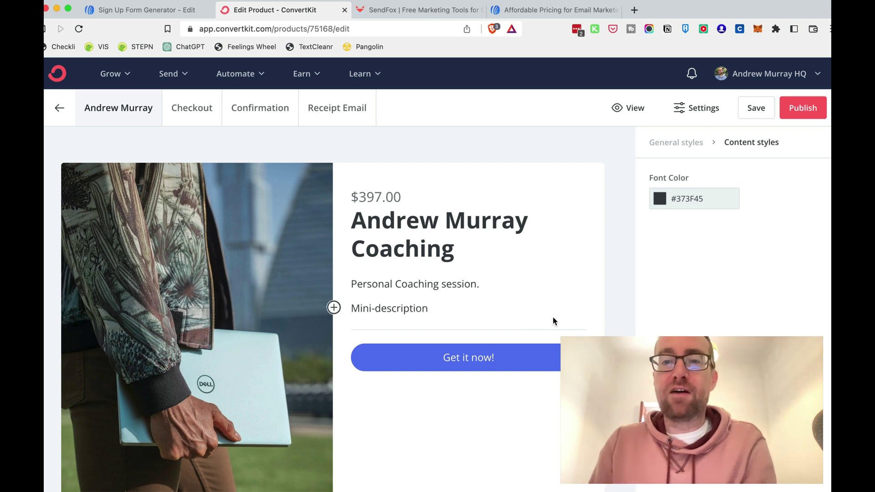
Select the "Get it now!" purchase button and examine its font, border radius and background color styles.
click(492, 357)
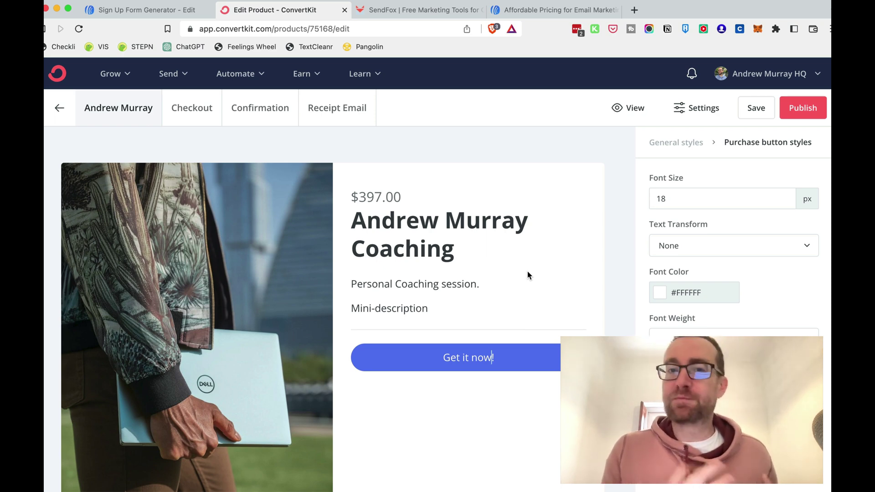
scroll(629, 294, down, 3)
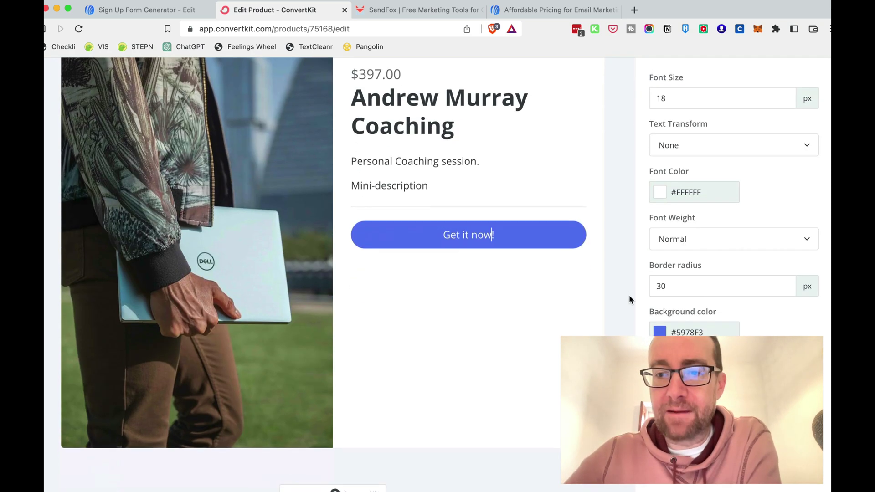
scroll(629, 299, down, 2)
scroll(629, 299, up, 5)
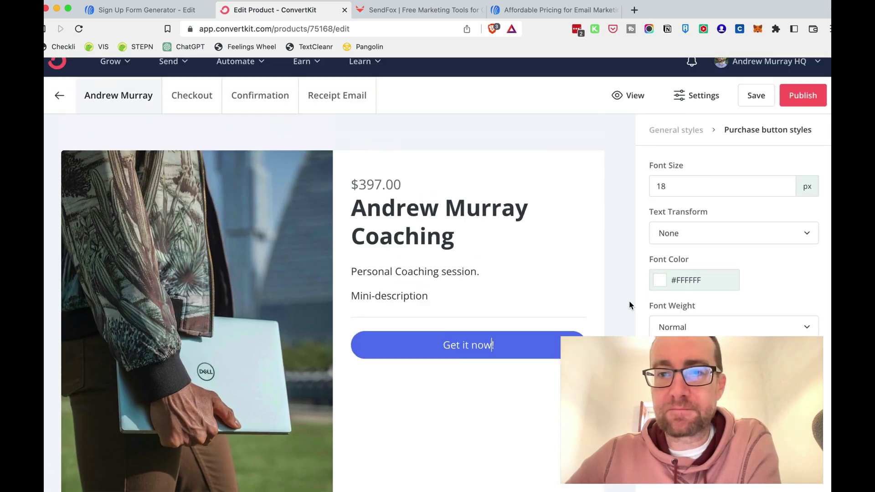
scroll(629, 305, up, 1)
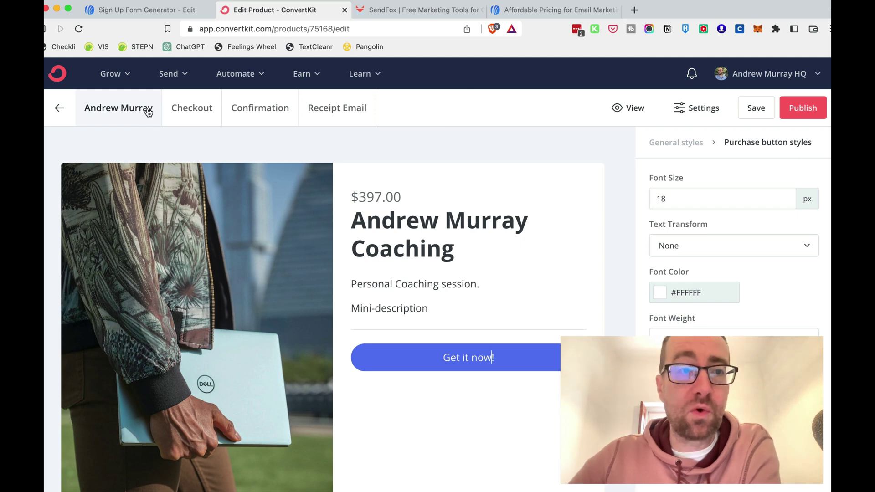
Examine the coaching product's checkout, confirmation and receipt email pages.
click(202, 107)
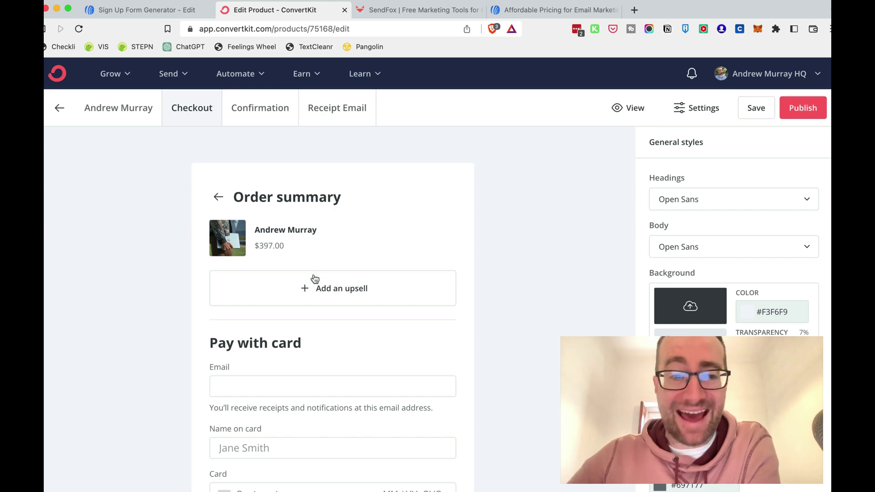
scroll(315, 278, down, 5)
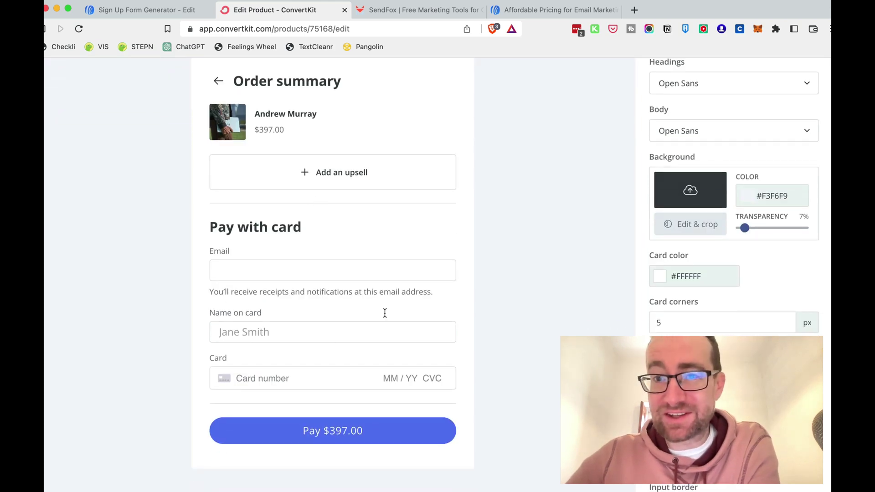
scroll(386, 313, up, 5)
click(261, 119)
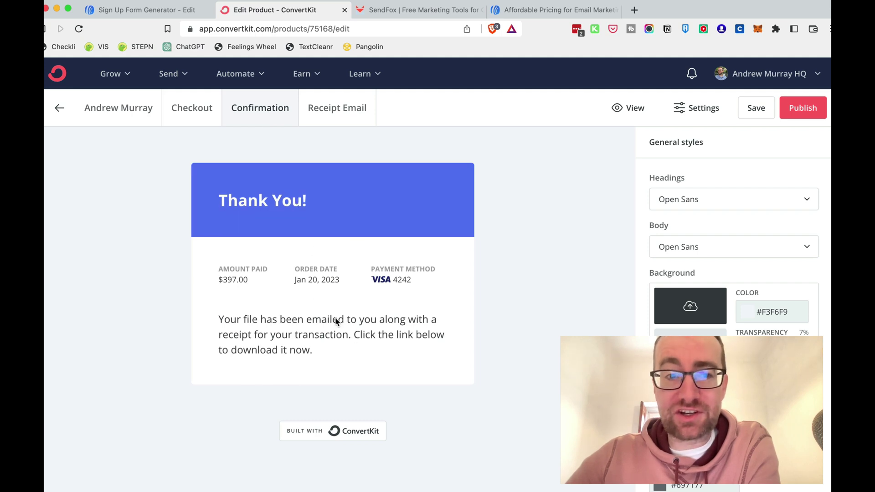
click(331, 108)
scroll(338, 289, down, 5)
scroll(338, 293, up, 5)
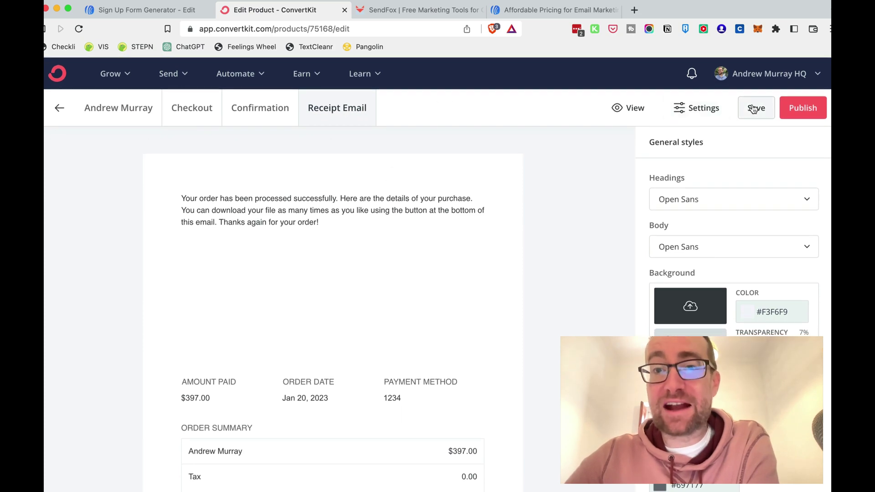
Return to the products list, open Crypto Newsletter for editing and select its Monthly price option on the product page.
click(59, 108)
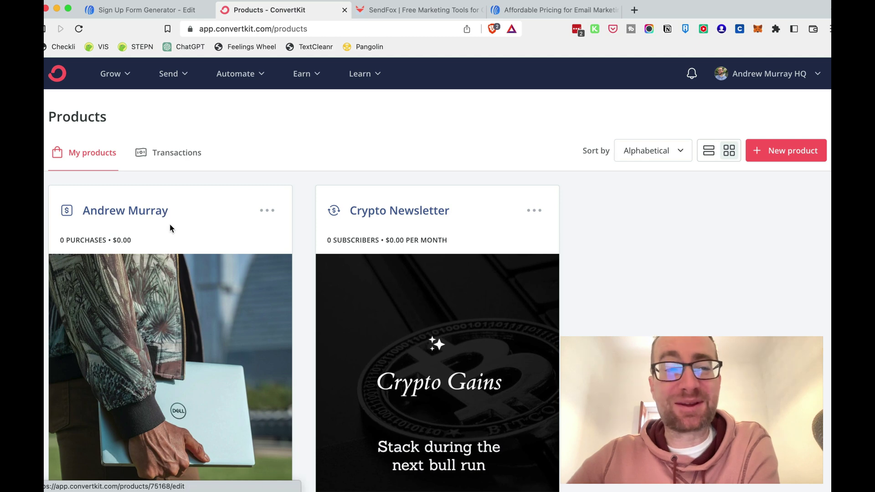
click(534, 214)
click(504, 268)
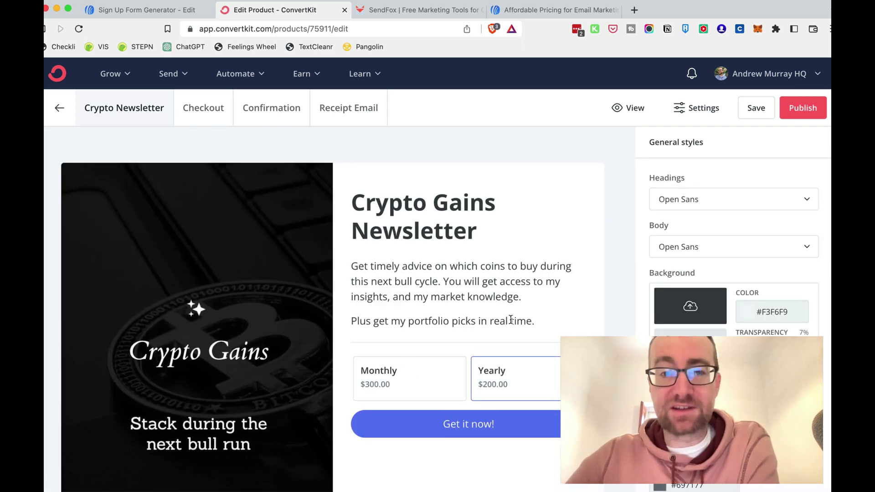
scroll(511, 320, down, 5)
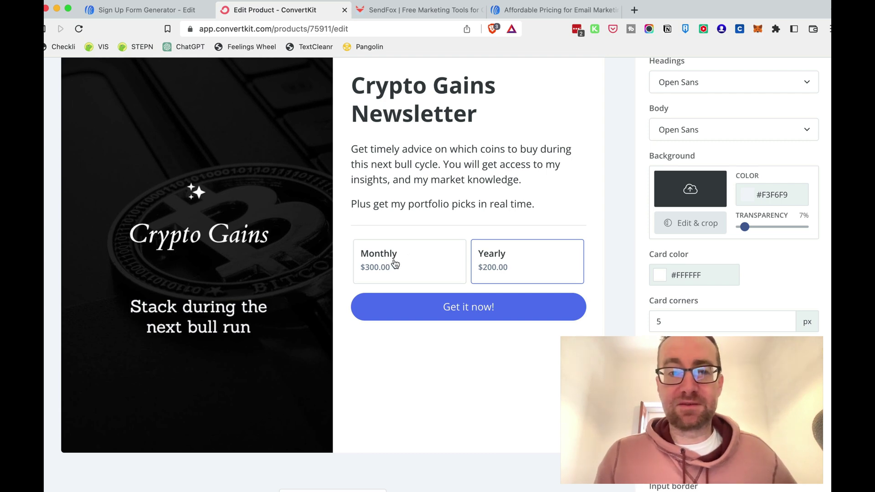
click(394, 264)
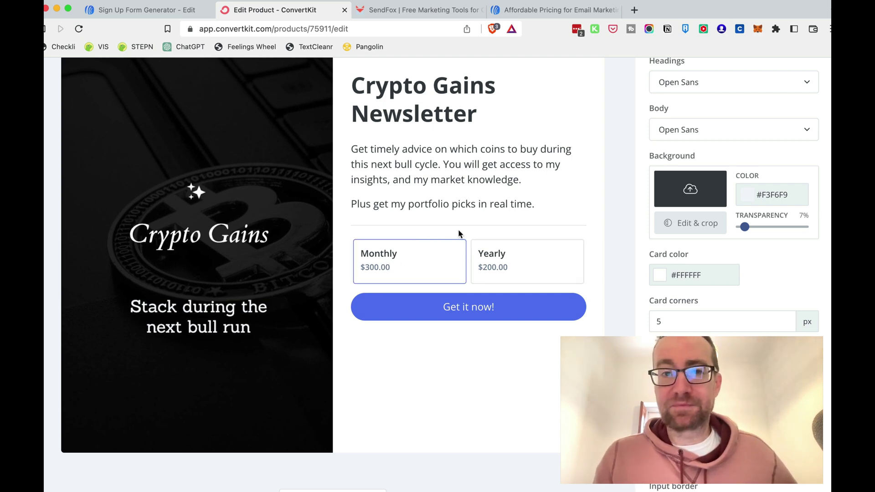
scroll(459, 230, up, 5)
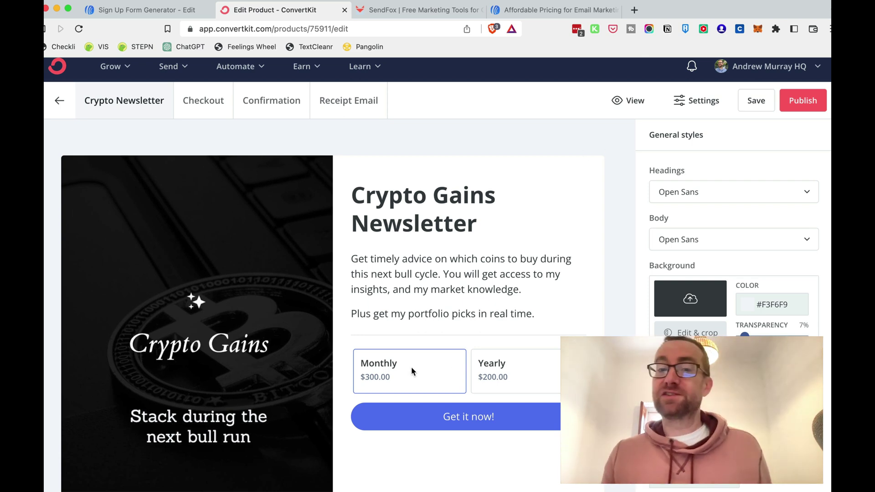
drag(488, 363, 493, 370)
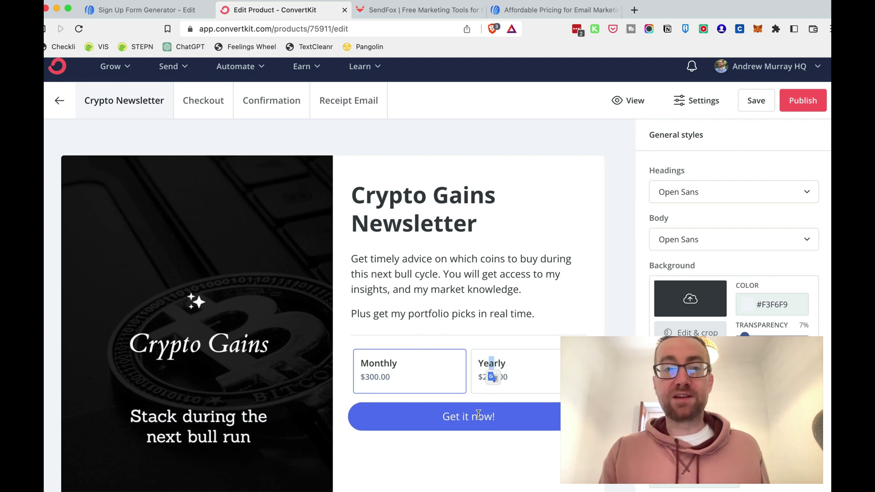
View the Crypto Newsletter's checkout page, including its order summary, upsell option and card payment form.
click(215, 114)
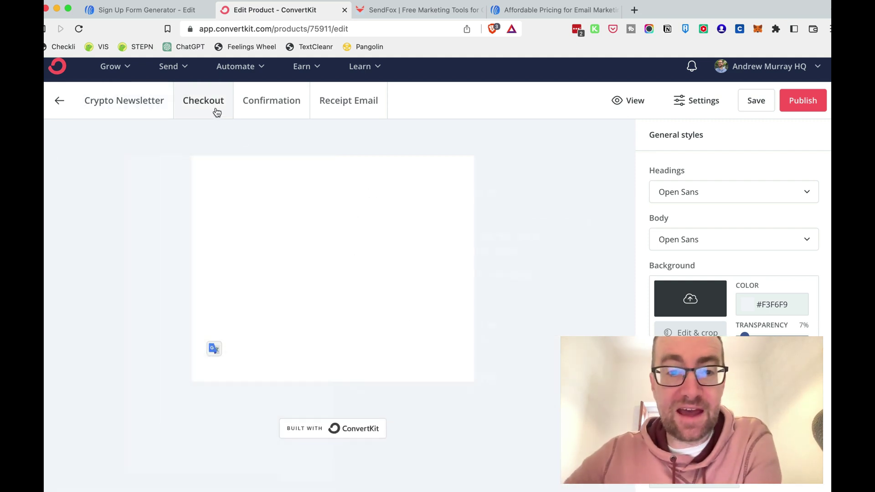
scroll(281, 223, down, 2)
scroll(281, 220, down, 1)
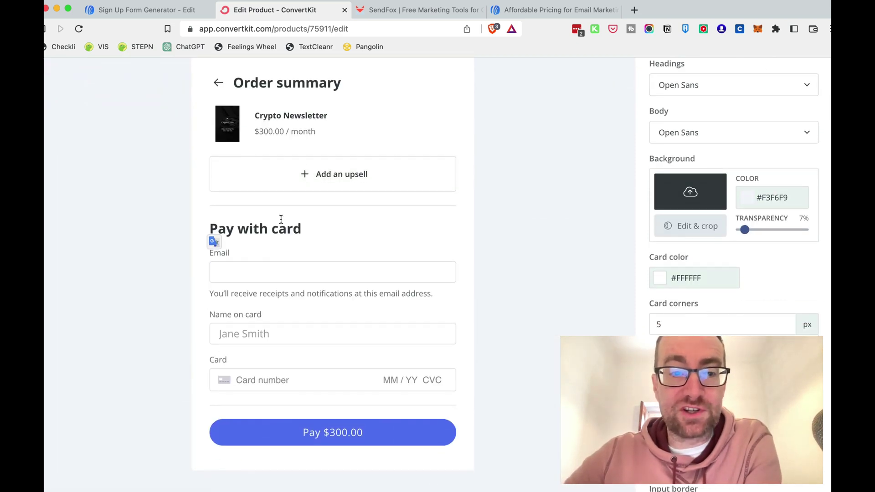
scroll(281, 219, up, 3)
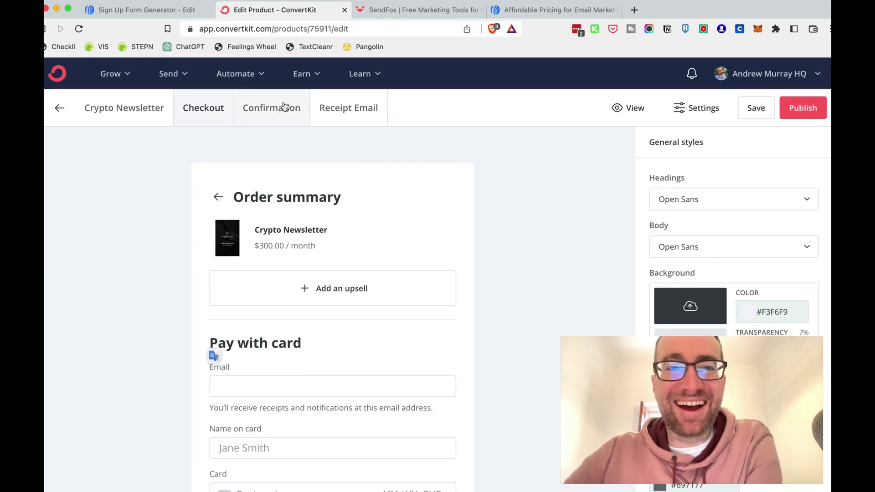
Browse the courses in ConvertKit's Creator University, and return to the product editor to view the account options.
click(360, 77)
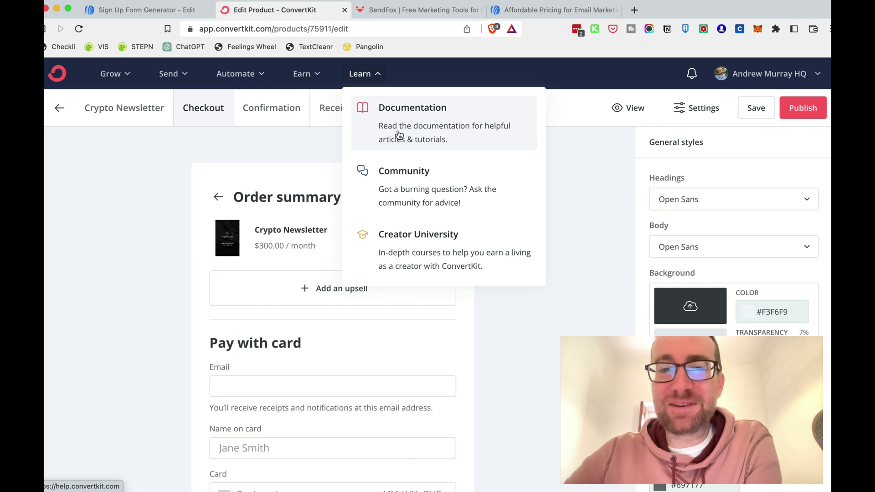
click(414, 244)
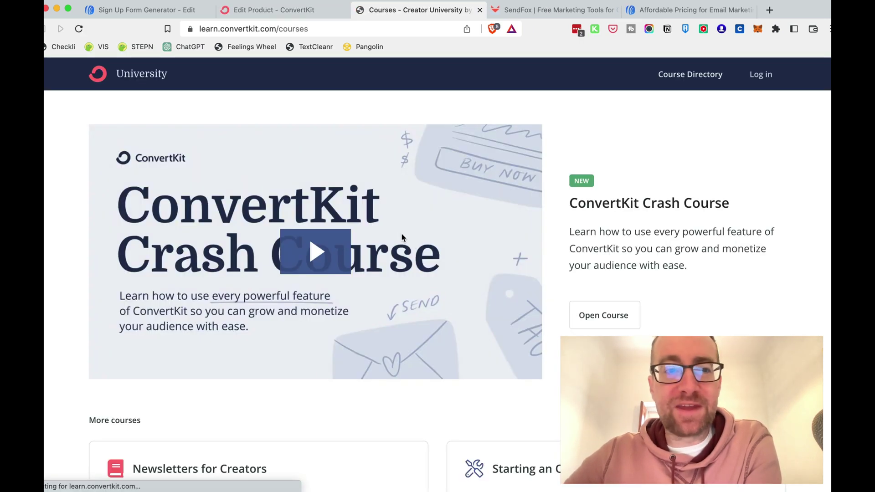
scroll(396, 234, down, 4)
scroll(380, 227, down, 3)
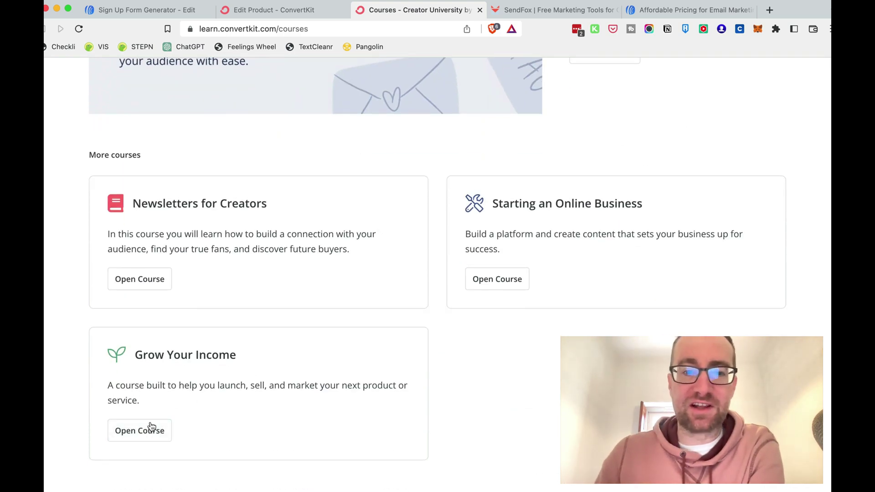
scroll(281, 216, up, 8)
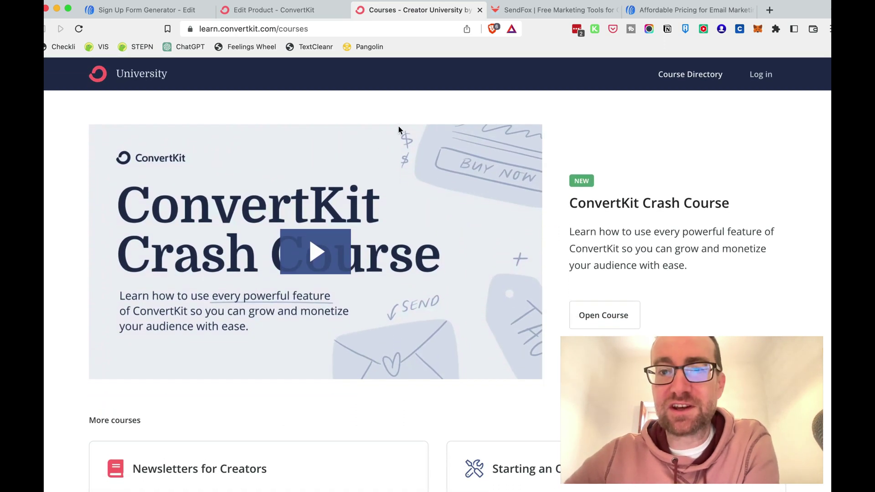
click(307, 13)
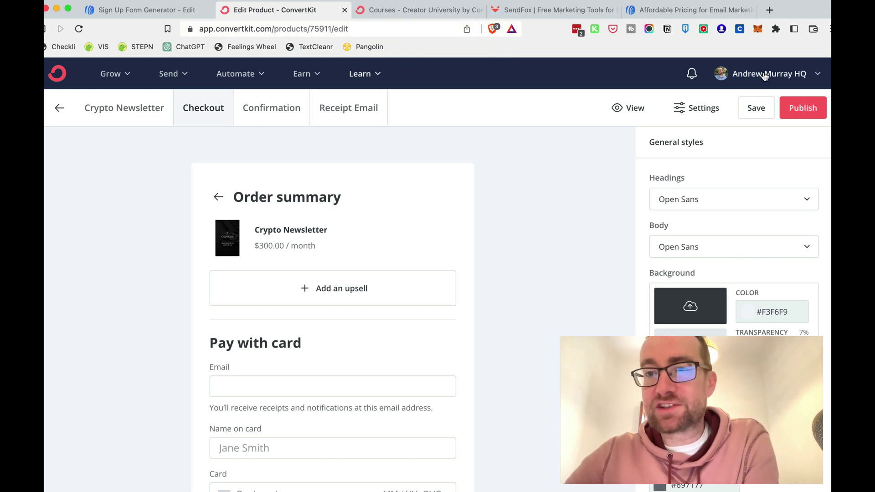
click(787, 74)
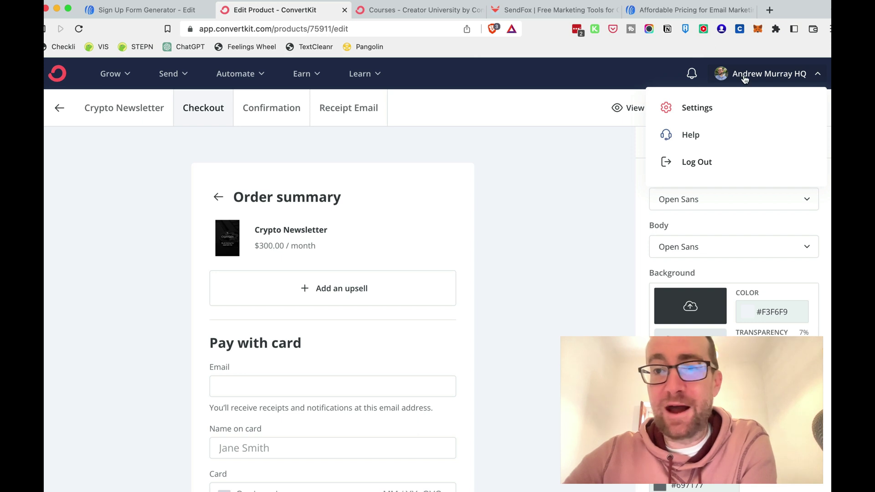
Switch to SendFox and review its dashboard statistics, emails list and automation starting options.
click(556, 8)
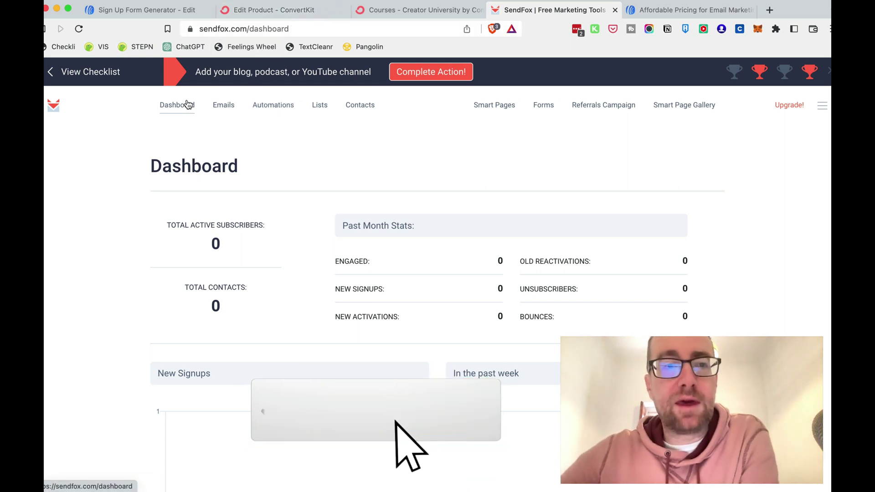
scroll(300, 200, down, 5)
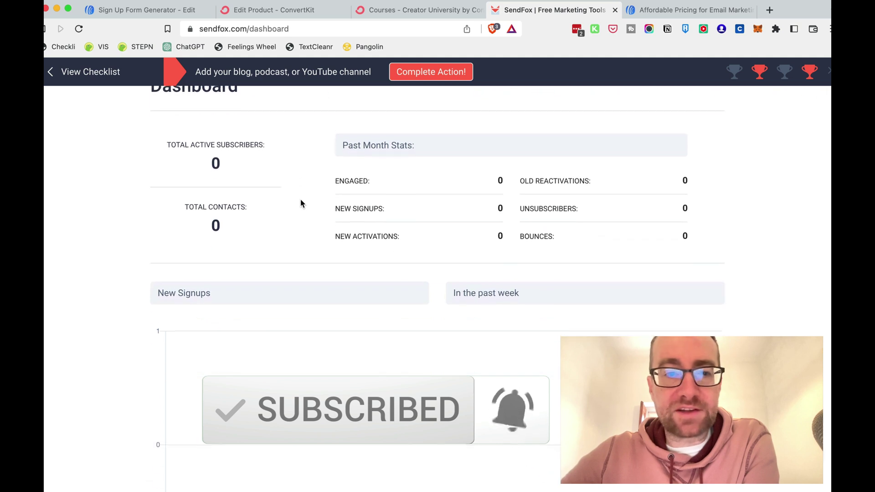
scroll(300, 203, up, 5)
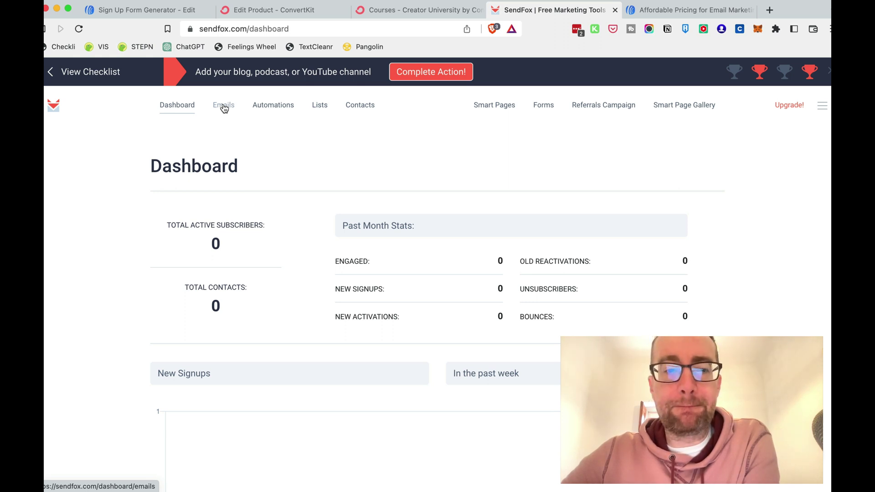
click(223, 108)
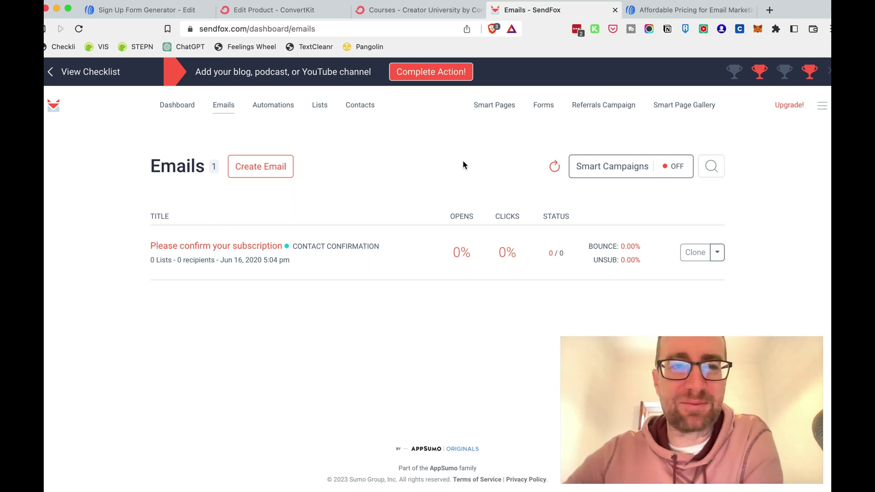
click(280, 110)
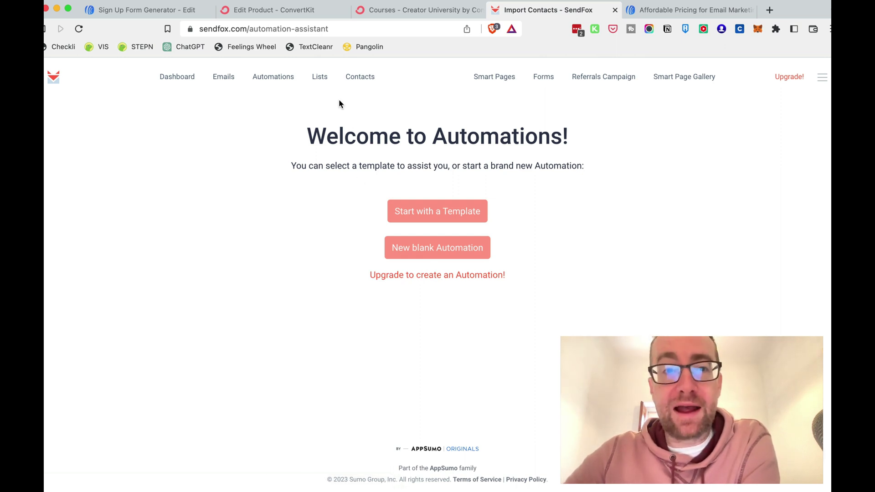
Review SendFox's subscriber lists and contacts pages, and return to the lists.
click(320, 79)
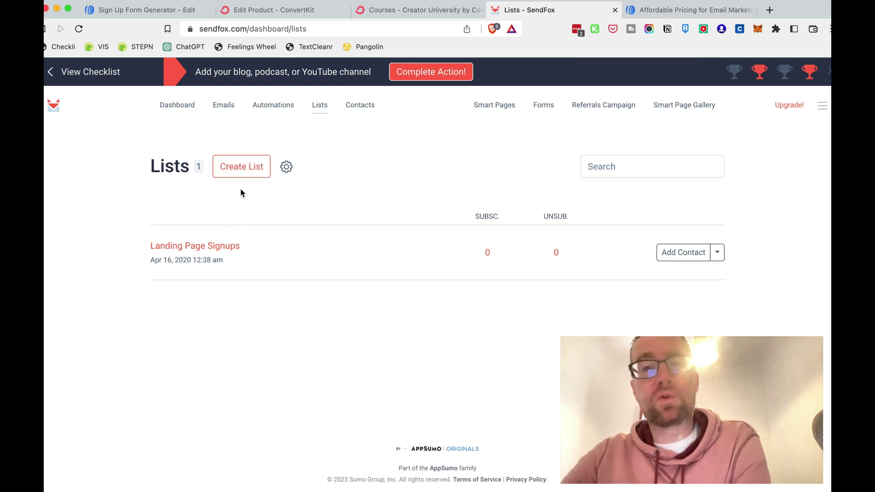
click(365, 110)
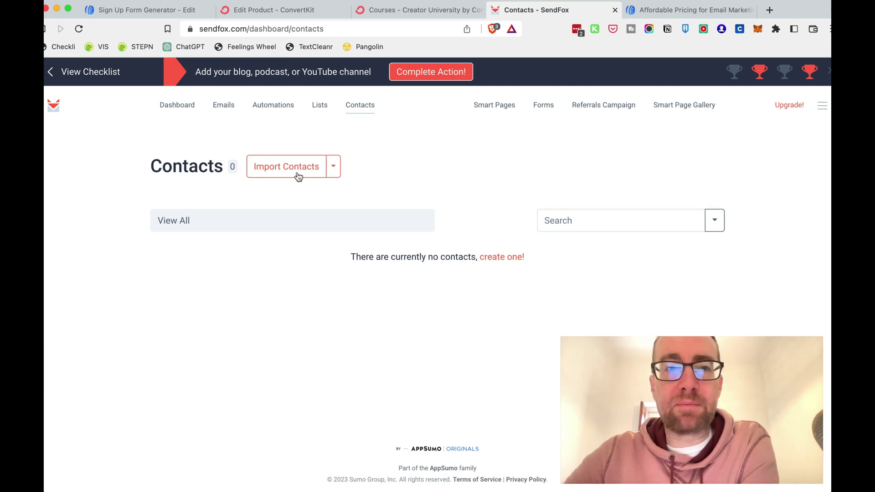
click(316, 113)
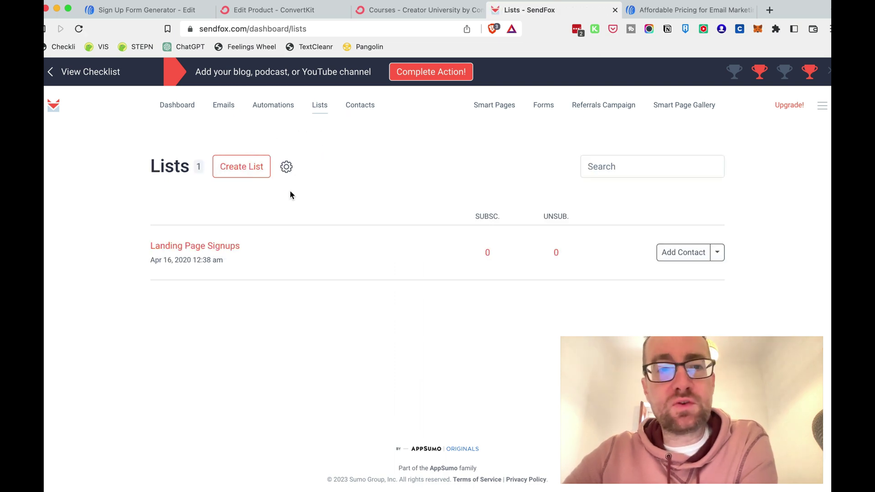
Create a subscriber list named Blog Report Inquiries without importing contacts from any source.
click(242, 166)
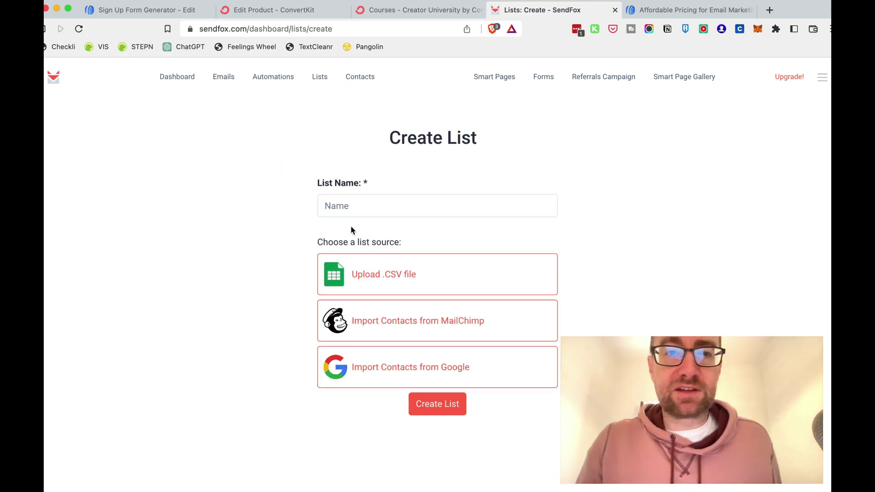
click(357, 206)
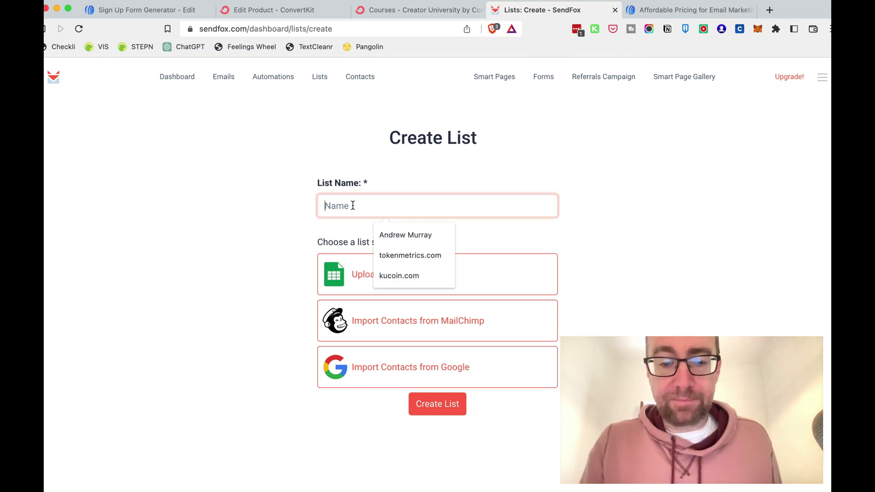
text(Blog)
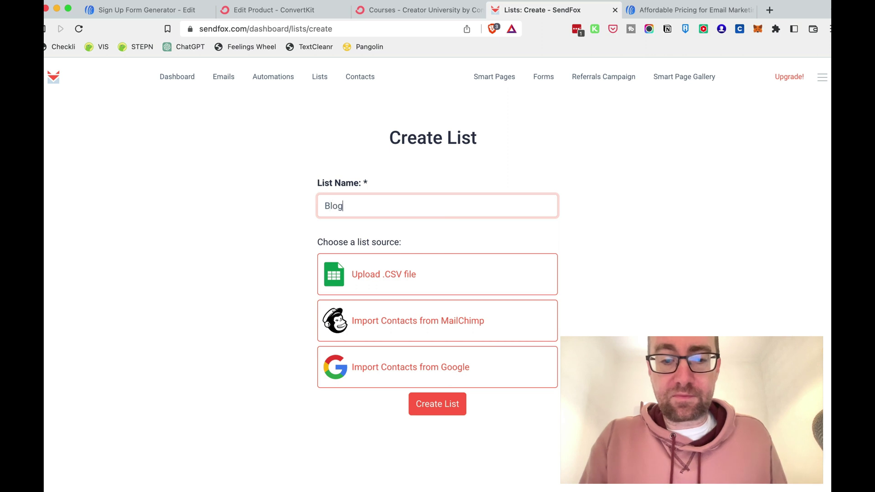
text( Report)
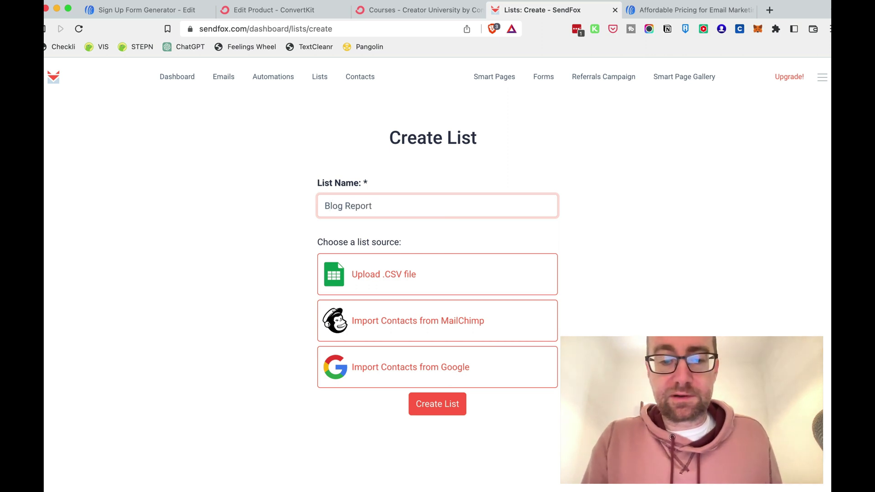
text( Inqu)
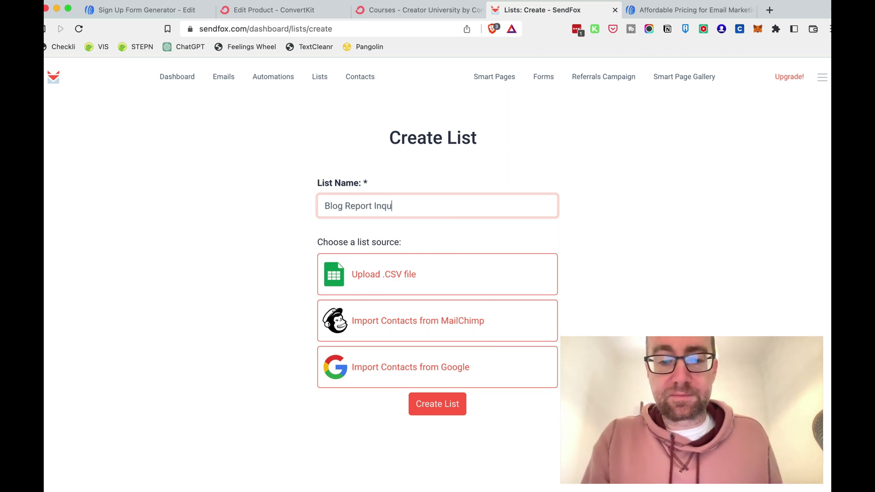
text(iries)
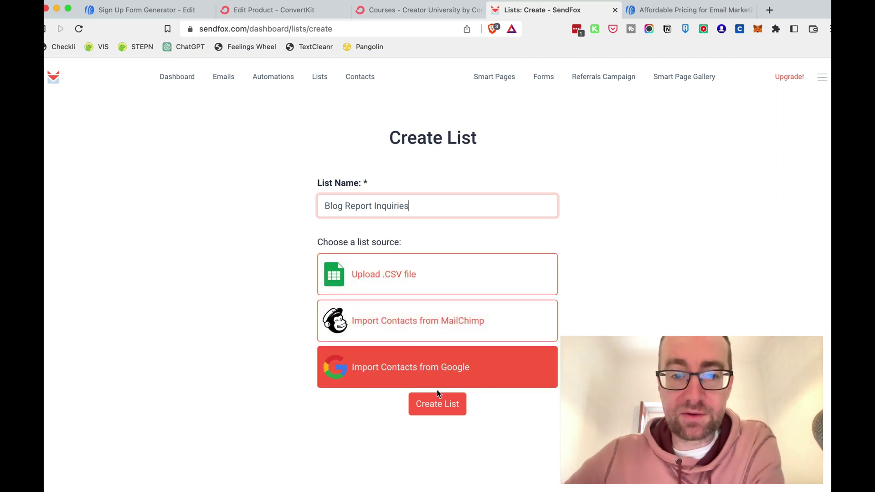
click(431, 403)
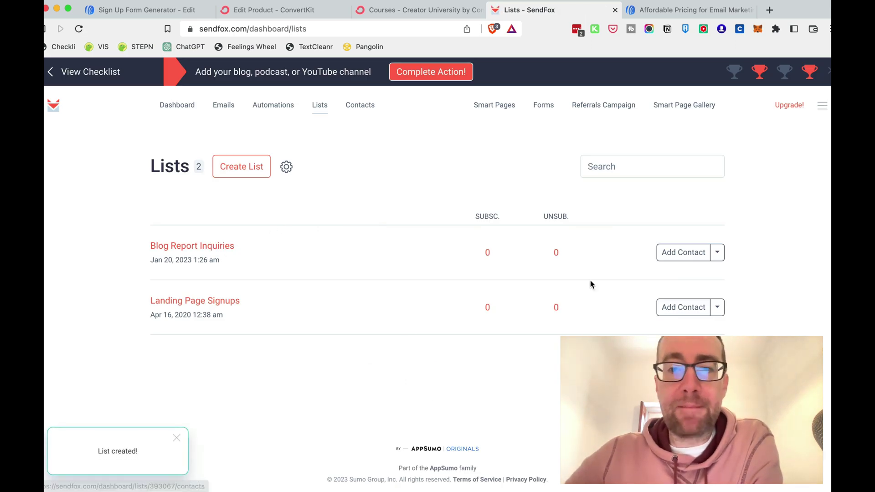
Check the extra options of the Blog Report Inquiries list and examine the fields of its contact creation form.
click(717, 252)
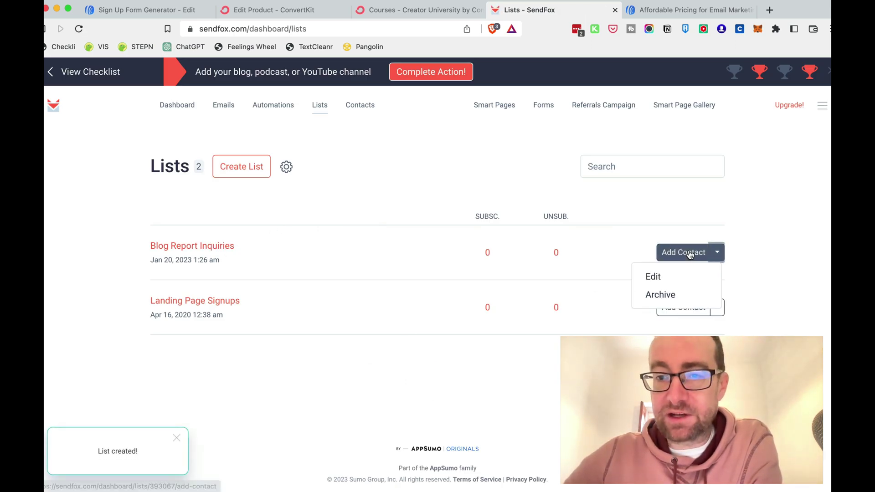
click(695, 254)
scroll(559, 234, down, 3)
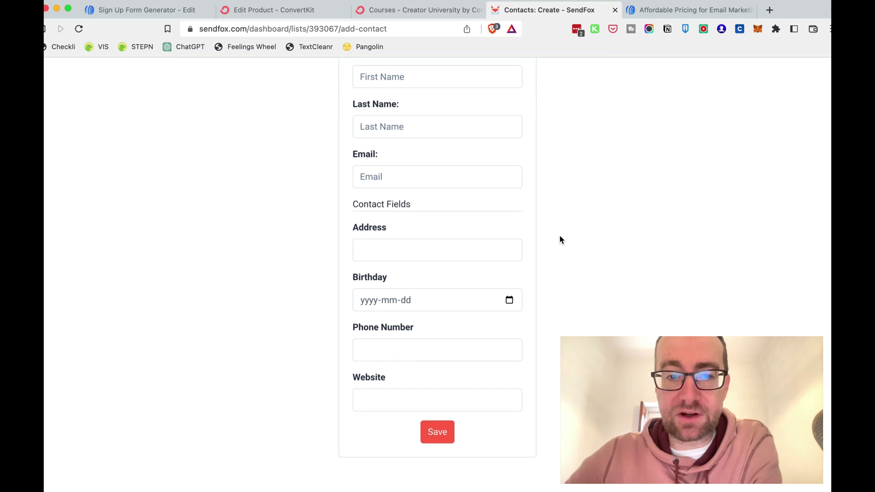
scroll(475, 154, up, 3)
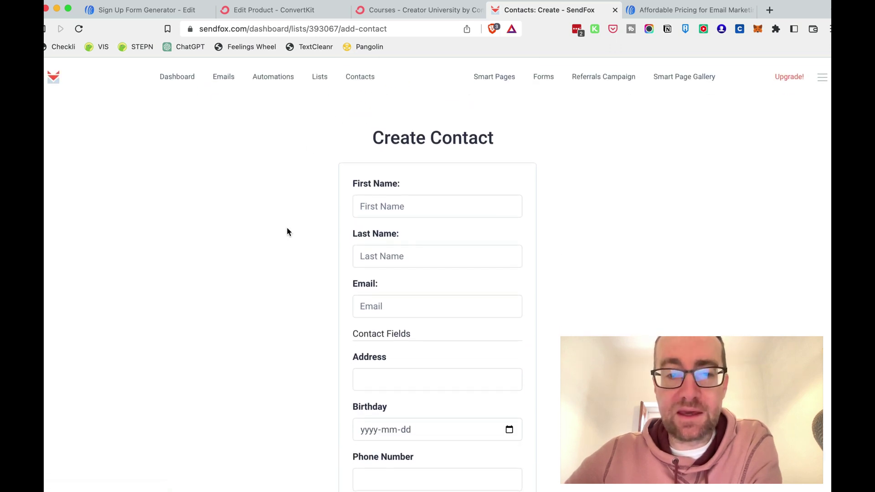
scroll(287, 230, down, 3)
scroll(287, 232, up, 3)
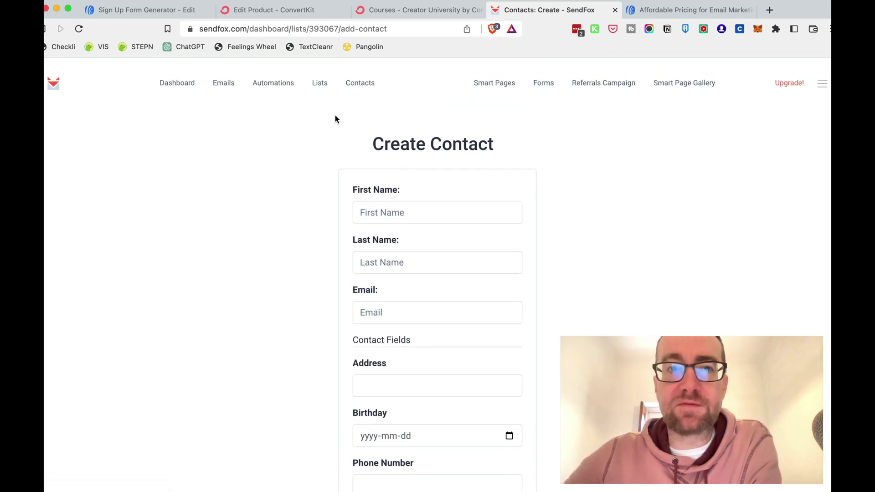
Open the smart page "Get my BEST updates delivered to your inbox." in the Smart Page Editor and review its landing page content.
click(503, 79)
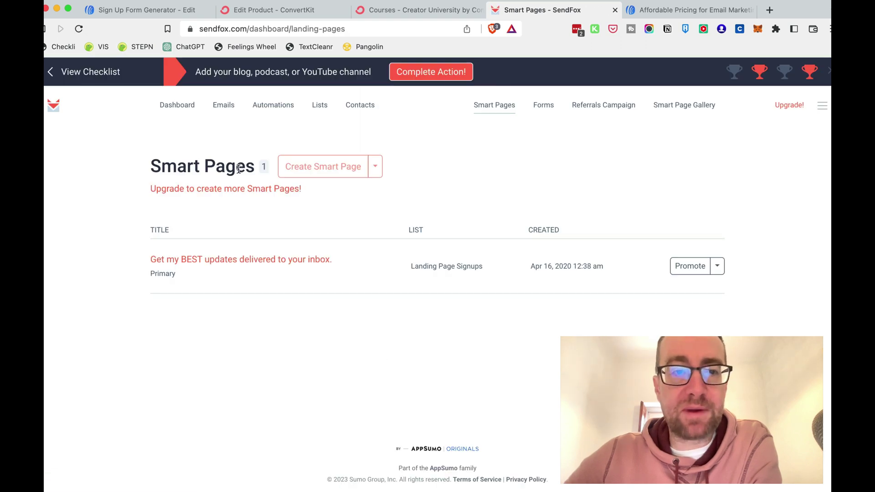
click(244, 259)
scroll(245, 262, down, 2)
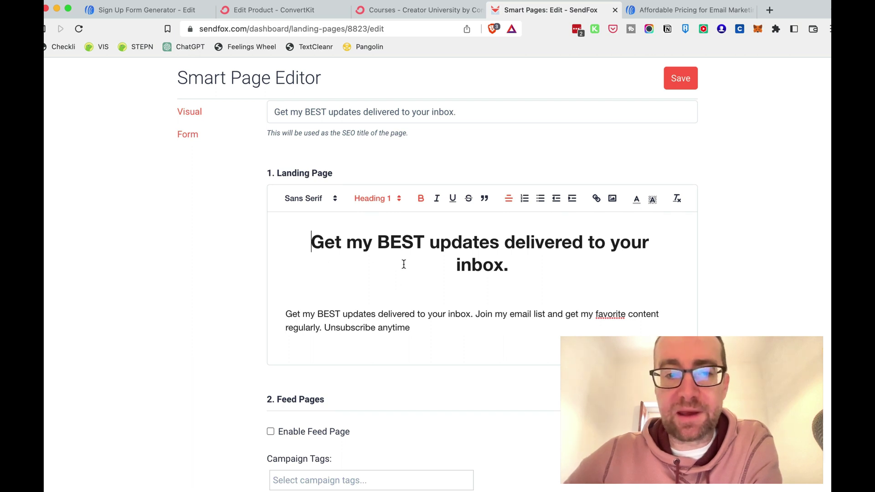
scroll(402, 262, up, 2)
Start a new embeddable form with Blog Report Inquiries as its subscriber list, and review its redirect, domain and layout settings.
click(544, 78)
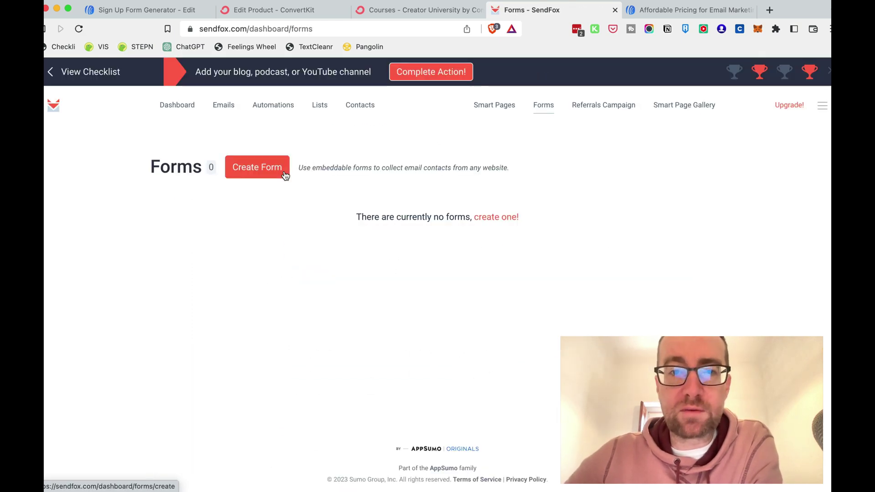
click(477, 216)
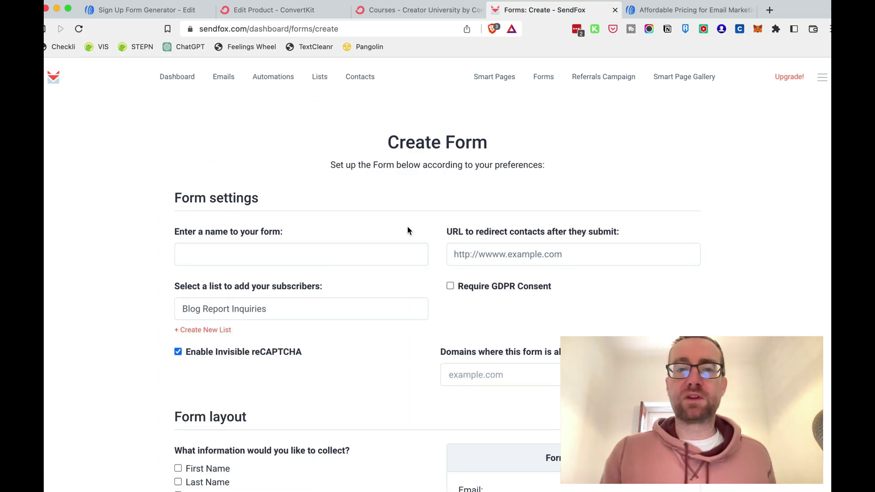
scroll(406, 231, down, 2)
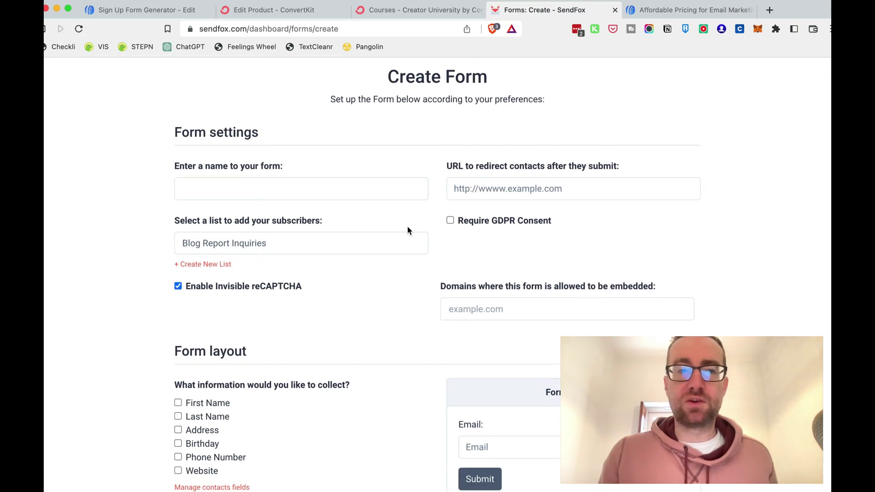
click(274, 241)
click(264, 233)
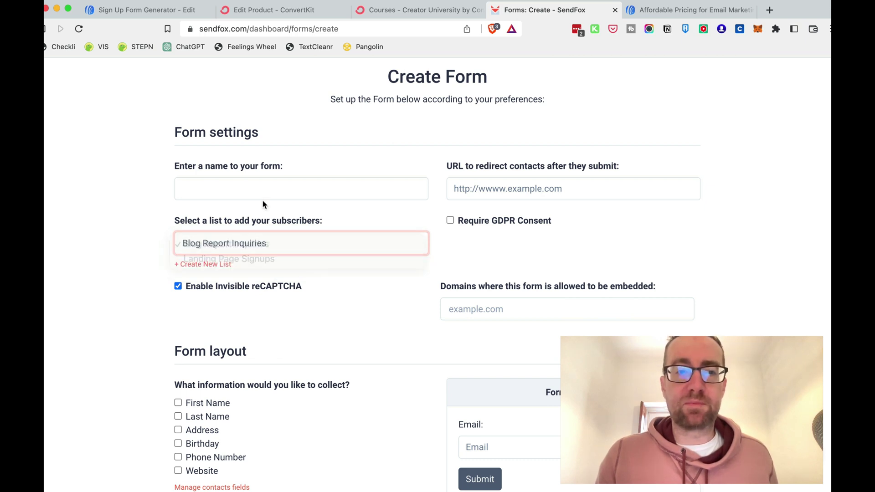
click(520, 192)
scroll(628, 180, down, 3)
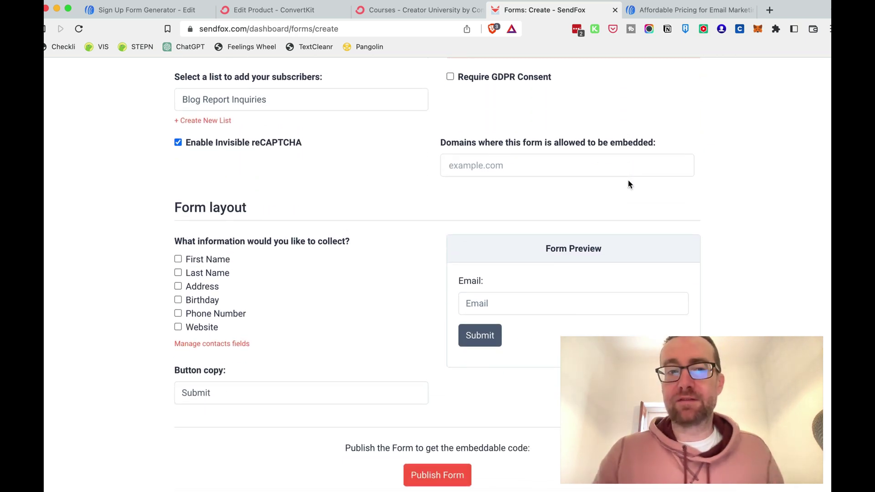
scroll(628, 181, down, 2)
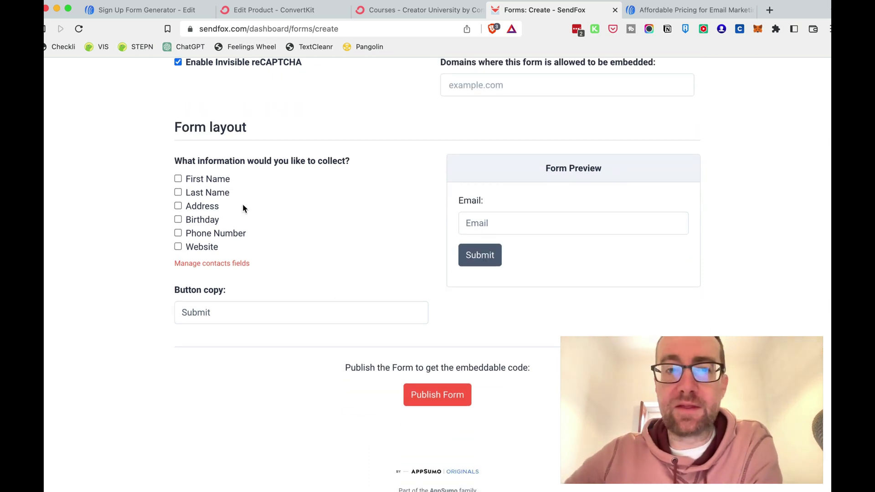
Have the form collect First Name and Phone Number, and set its button copy to "Let's Go!".
click(178, 179)
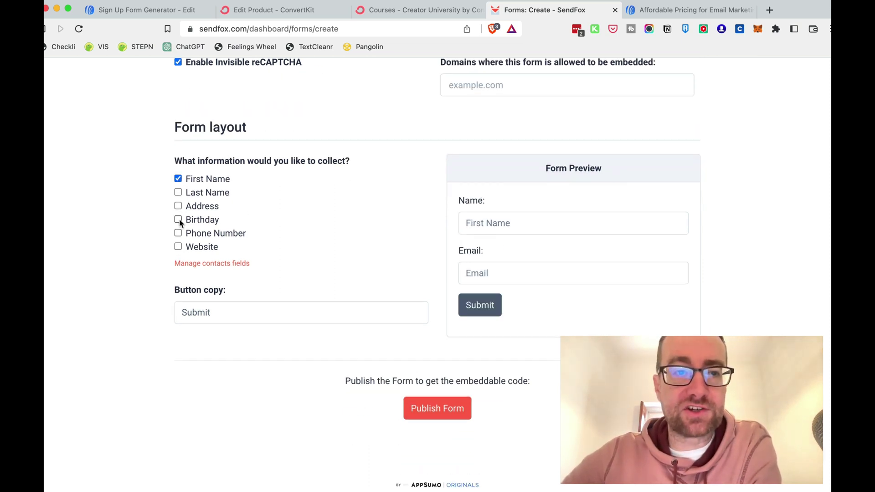
click(178, 234)
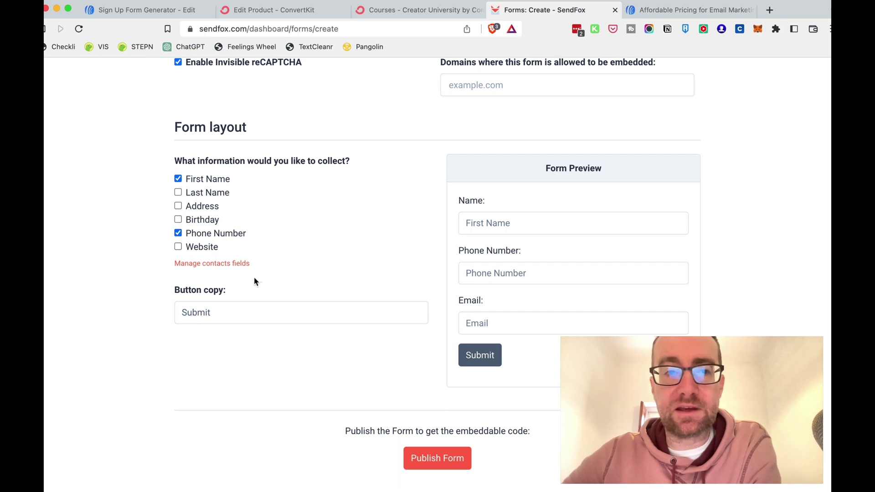
double_click(208, 313)
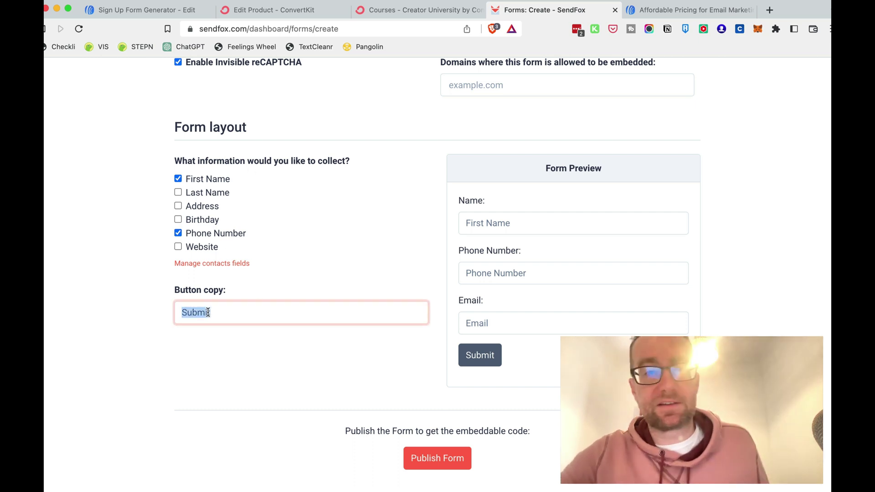
text(Let's)
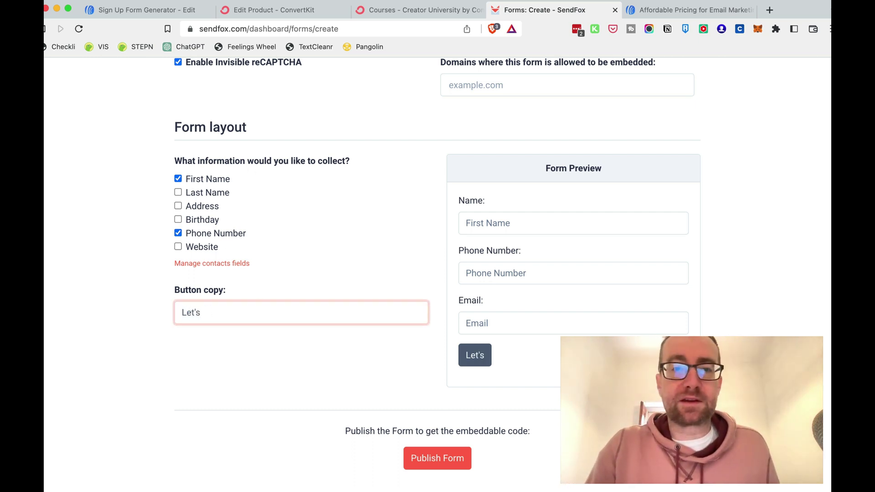
text( Go!)
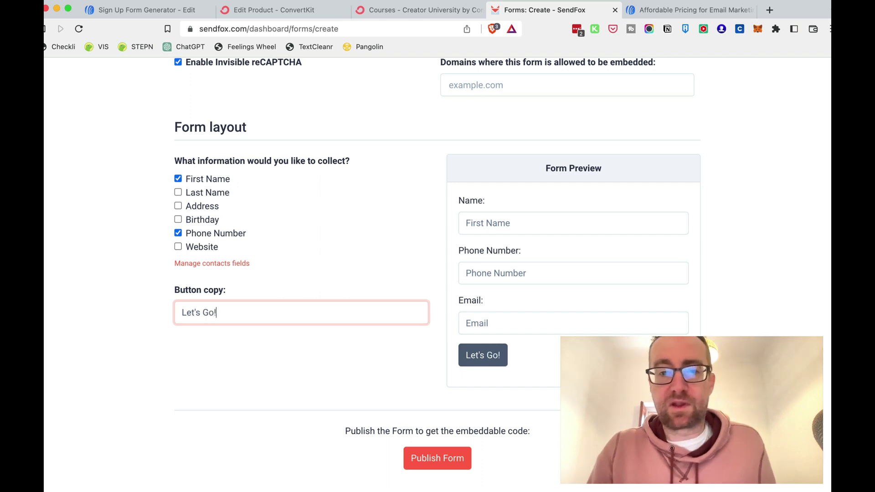
Try to publish the form, and check its form name and allowed embed domain settings.
scroll(365, 387, down, 3)
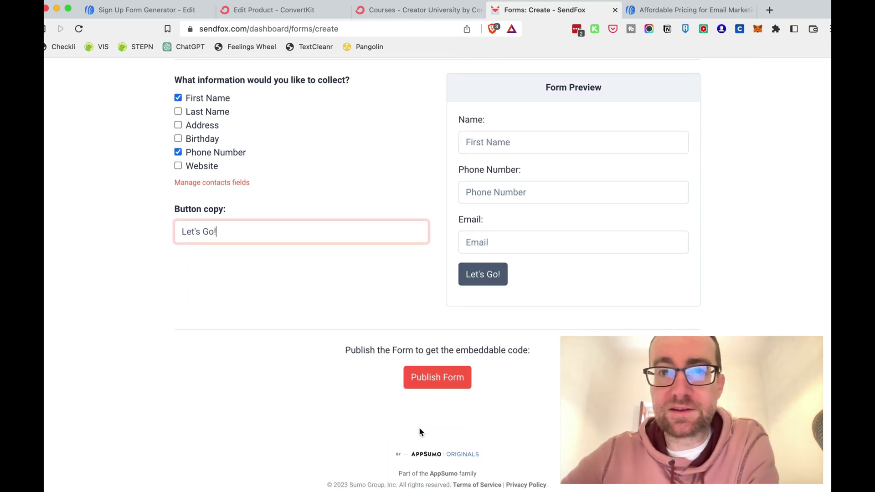
scroll(420, 428, up, 10)
scroll(664, 270, down, 8)
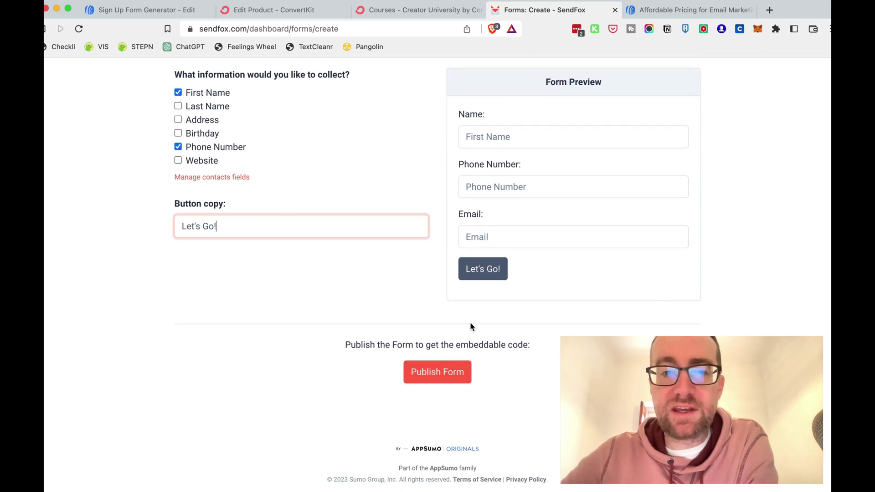
click(437, 377)
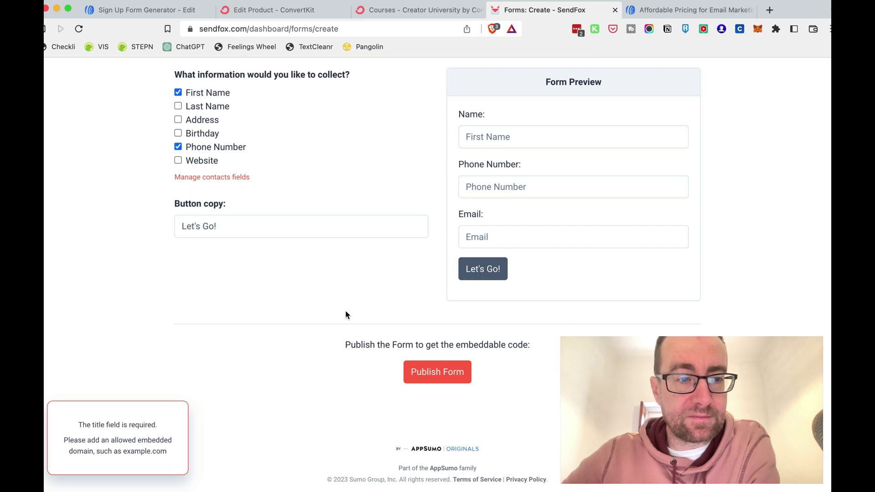
scroll(346, 314, up, 6)
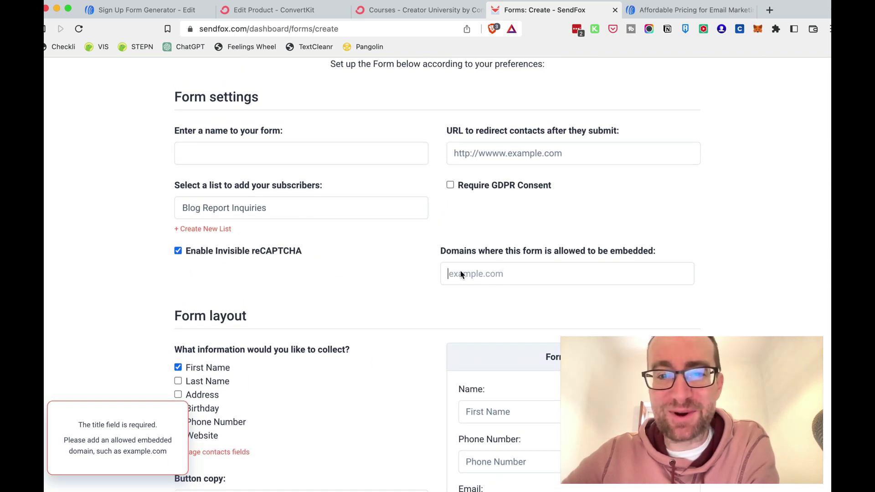
scroll(467, 224, up, 3)
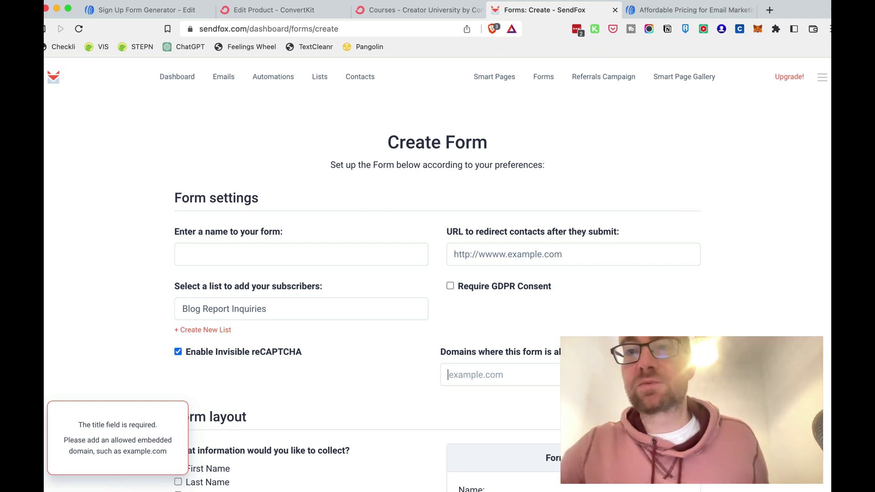
Glance at AWeber's pricing page, and switch back to SendFox to view its automation starting options.
click(676, 12)
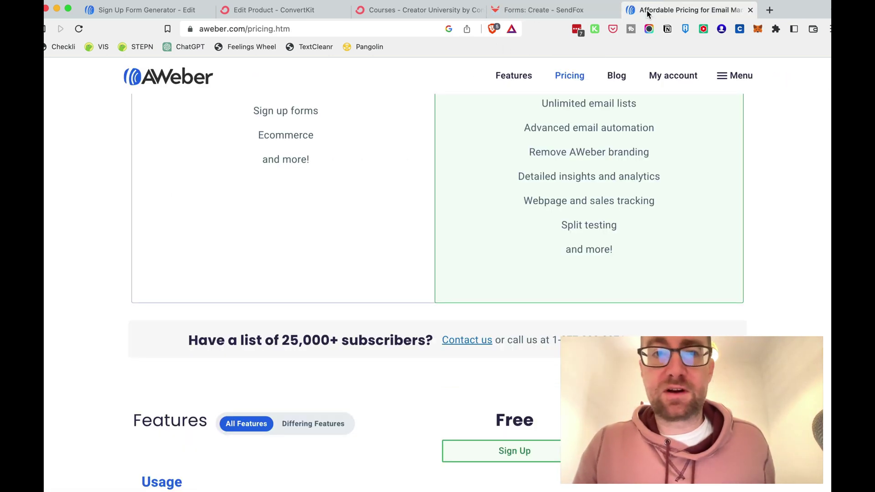
click(568, 10)
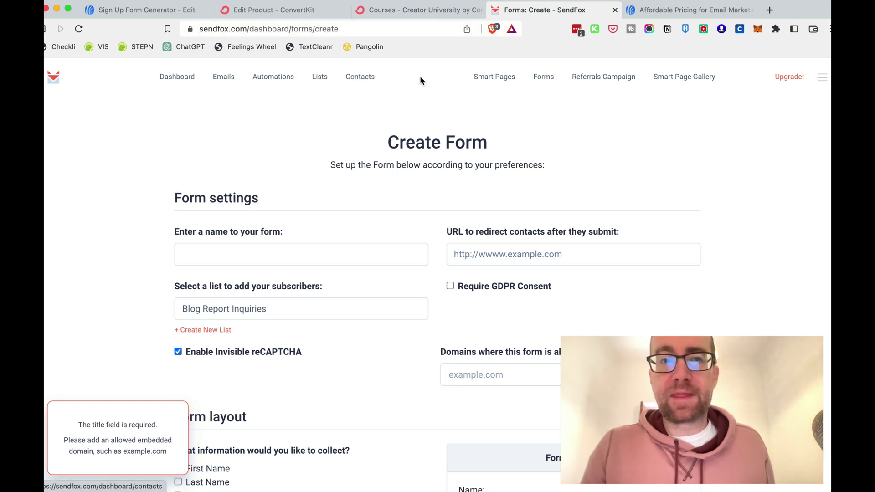
click(286, 81)
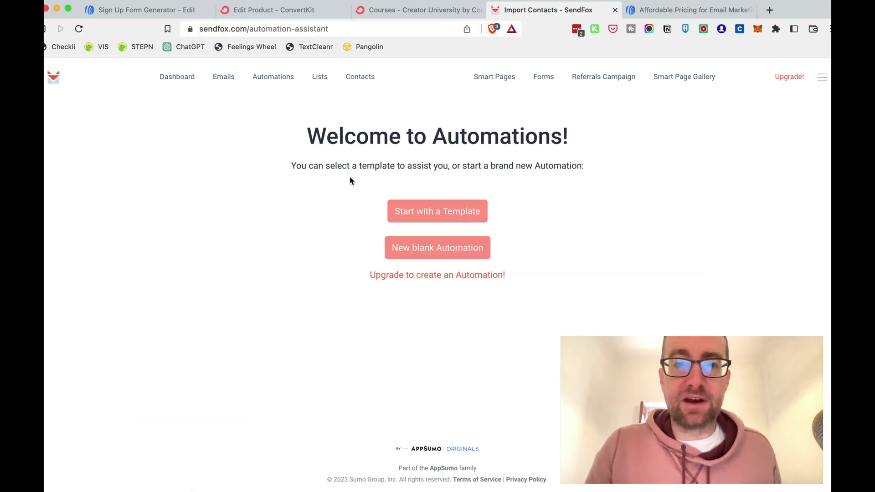
Open SendFox's upgrade offer on AppSumo and read through the product overview.
click(419, 275)
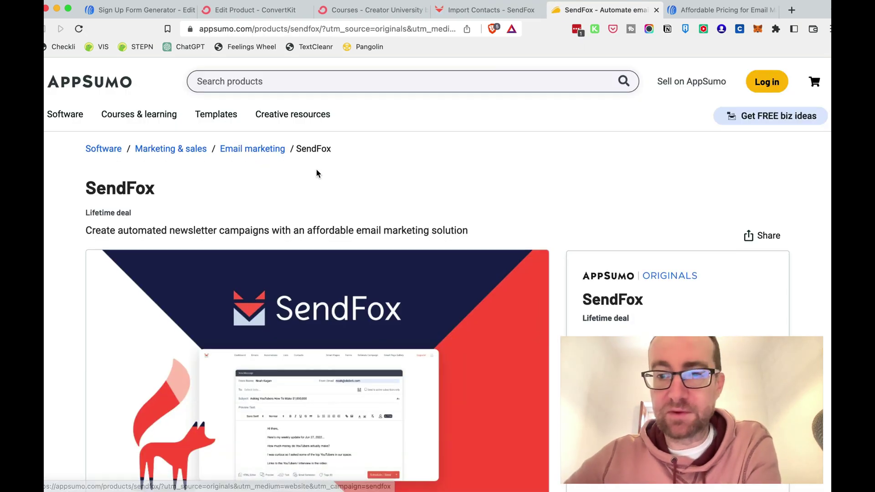
scroll(499, 376, down, 5)
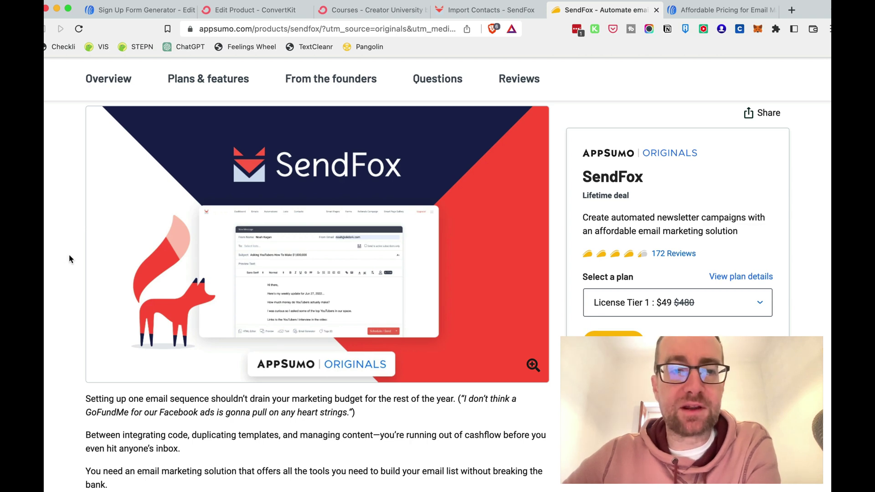
scroll(69, 255, down, 3)
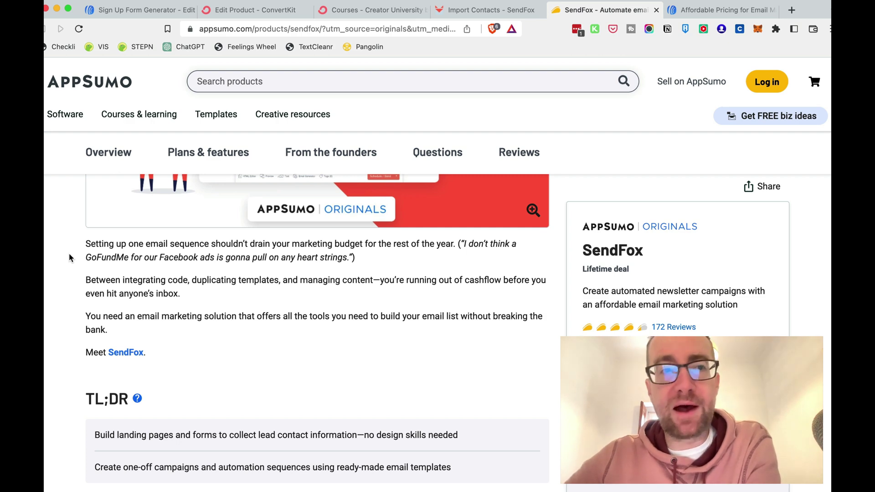
scroll(69, 258, up, 2)
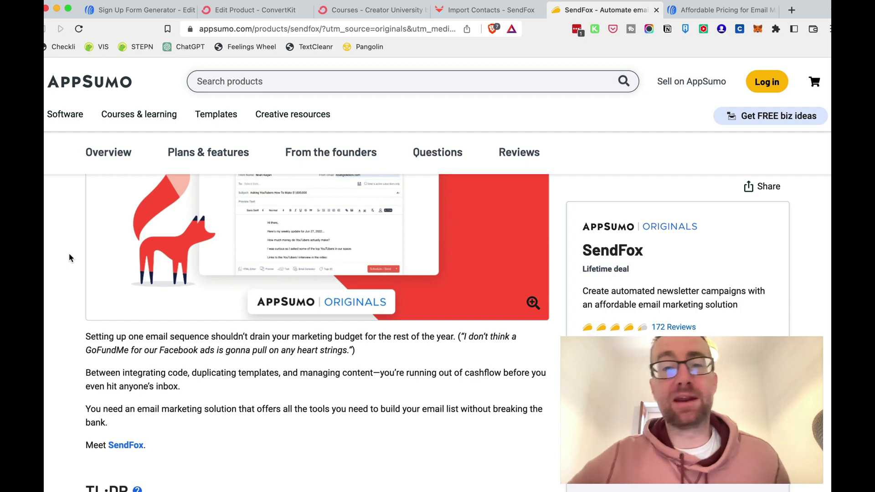
scroll(69, 258, down, 3)
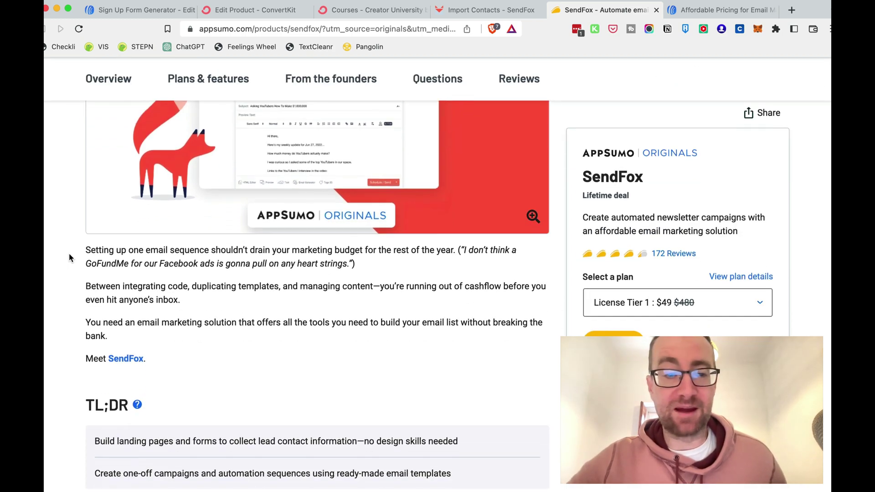
scroll(70, 254, down, 20)
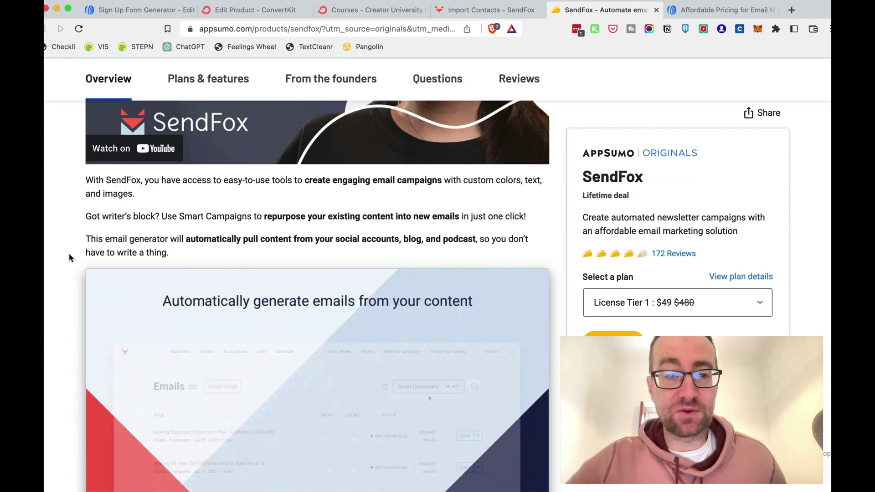
scroll(69, 254, down, 20)
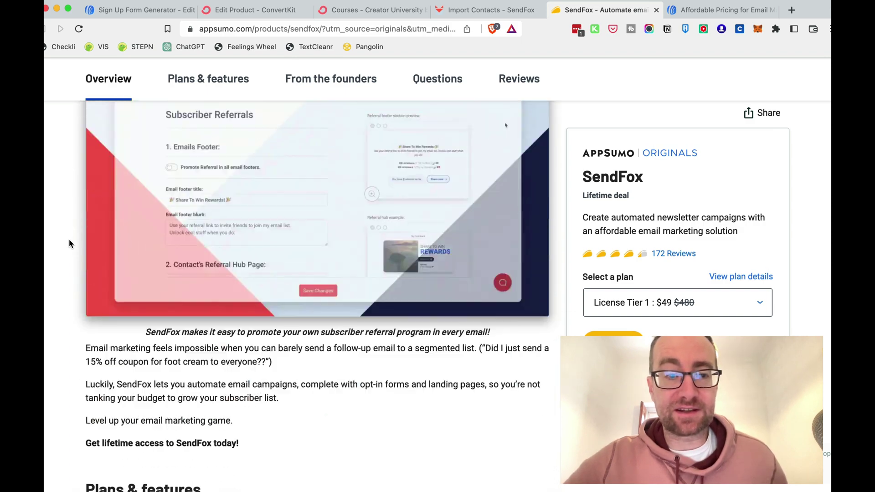
Examine the SendFox lifetime deal's terms, included features and license tier pricing.
scroll(69, 244, down, 15)
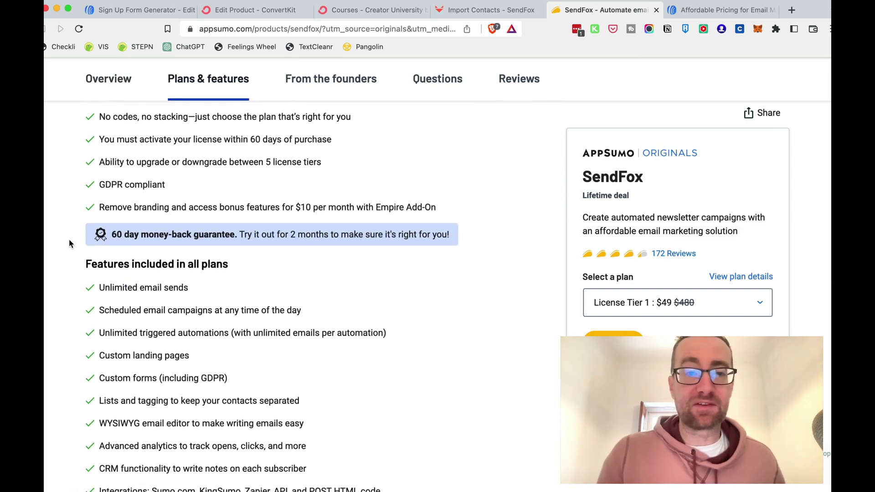
scroll(69, 239, up, 5)
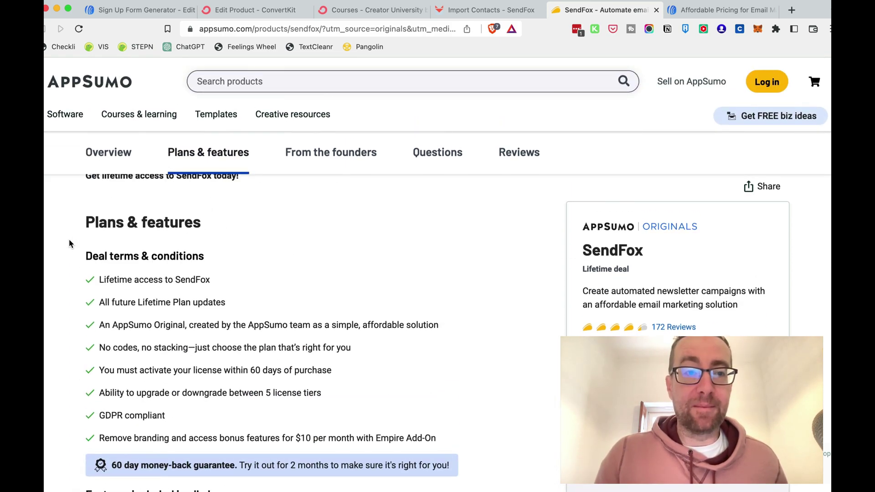
scroll(70, 238, down, 15)
scroll(69, 239, up, 3)
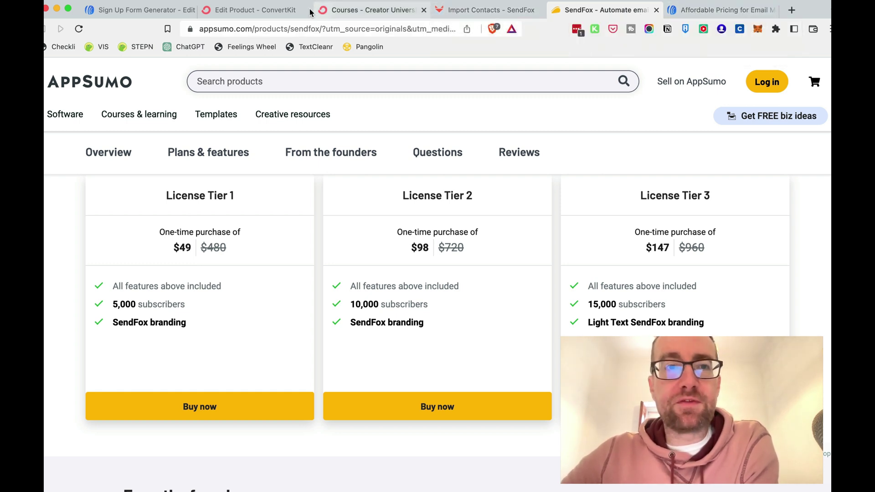
Switch back to AWeber to open its list settings, and bring up ConvertKit's University courses page.
click(277, 11)
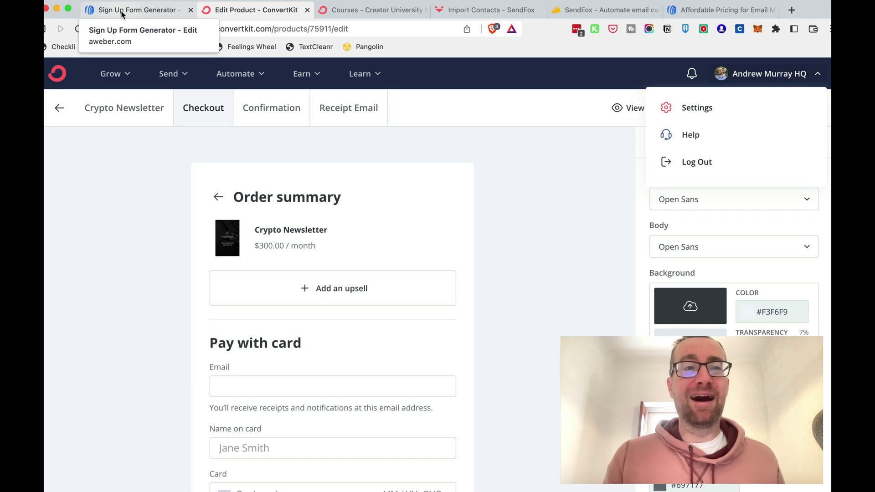
click(122, 13)
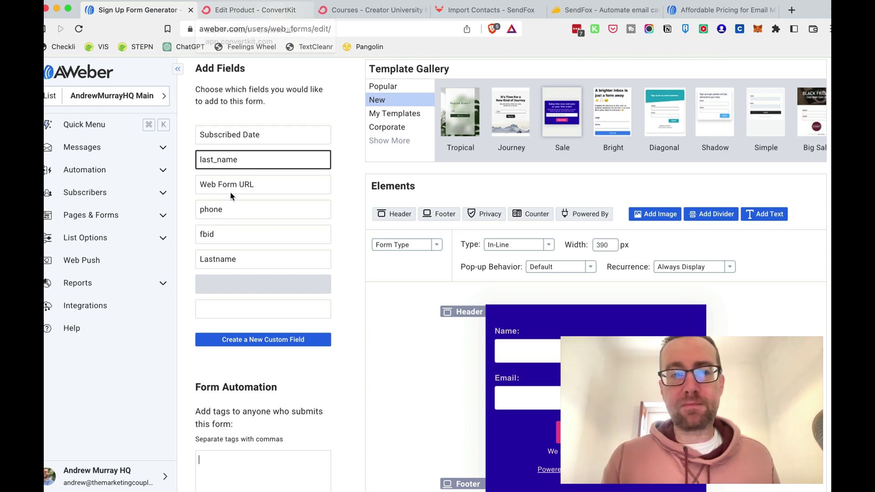
click(145, 232)
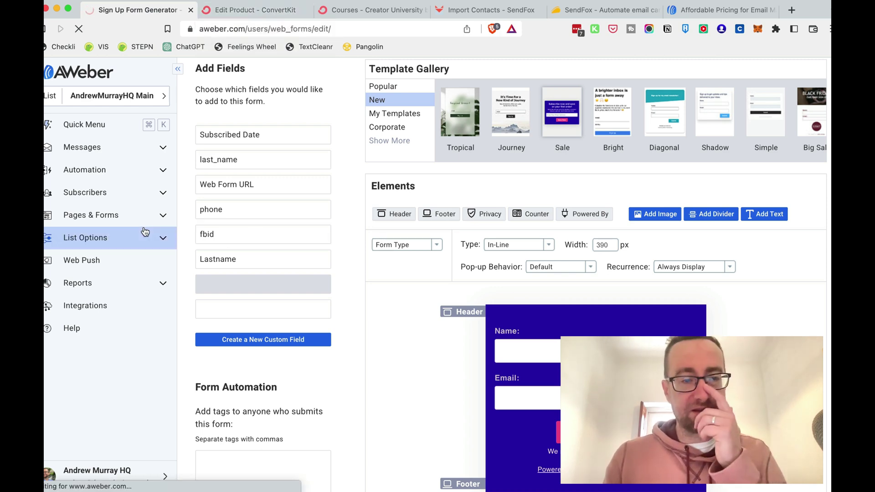
click(361, 11)
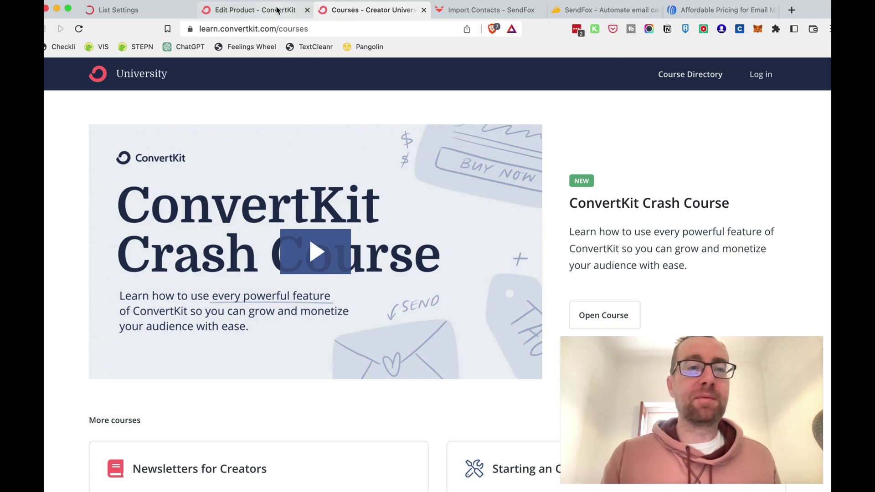